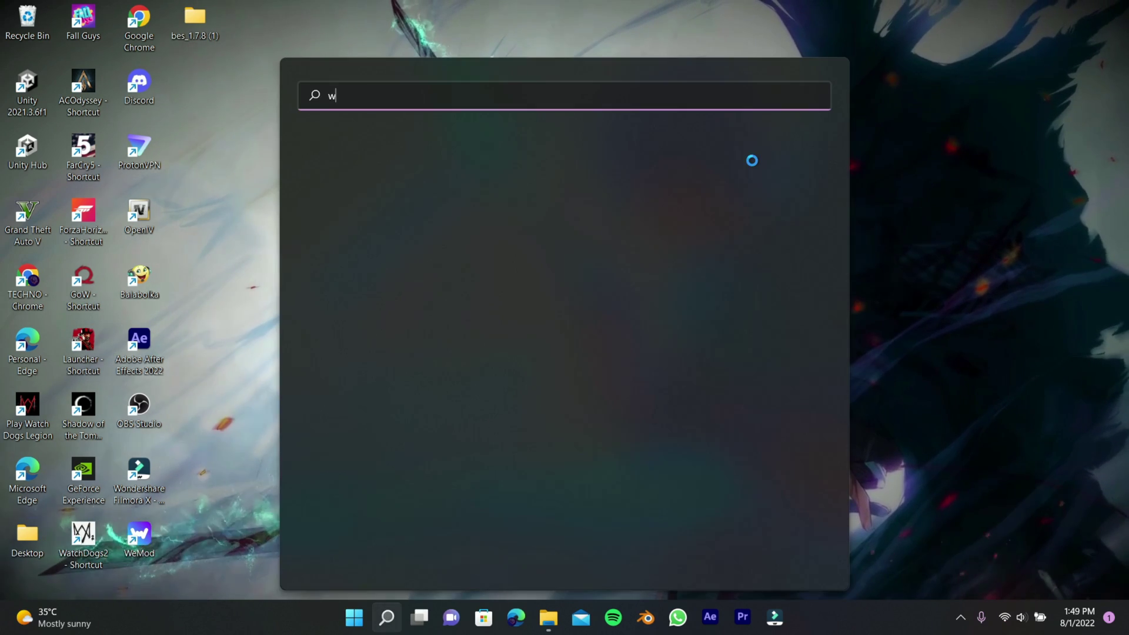
Find Windows Update through search and resume the updates paused until 8/8/2022
type("indows update")
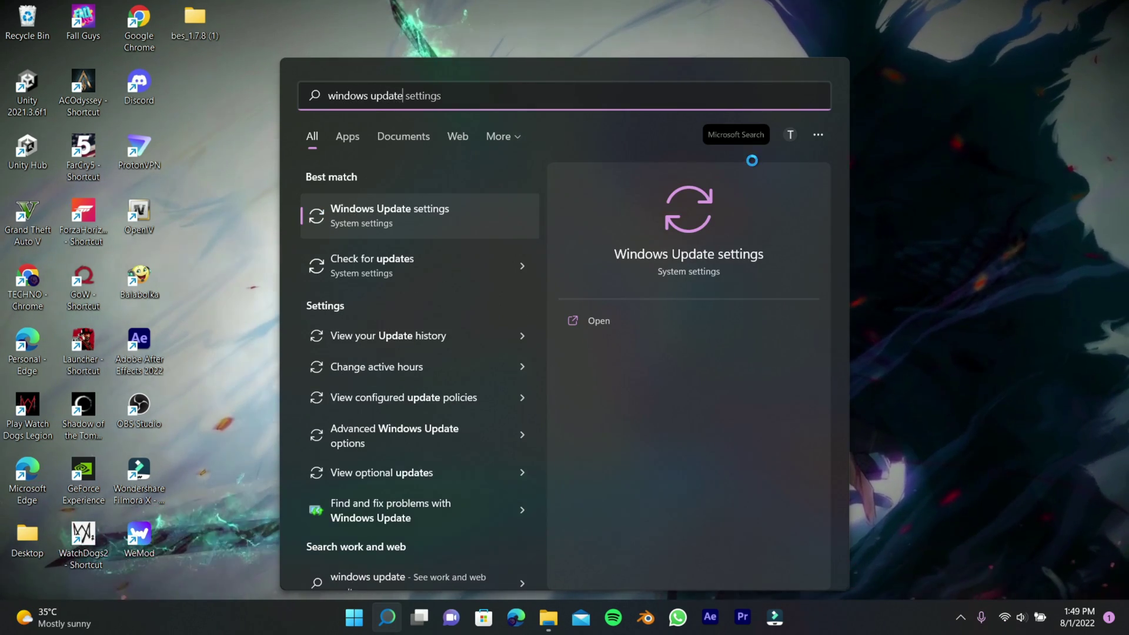
key("Return")
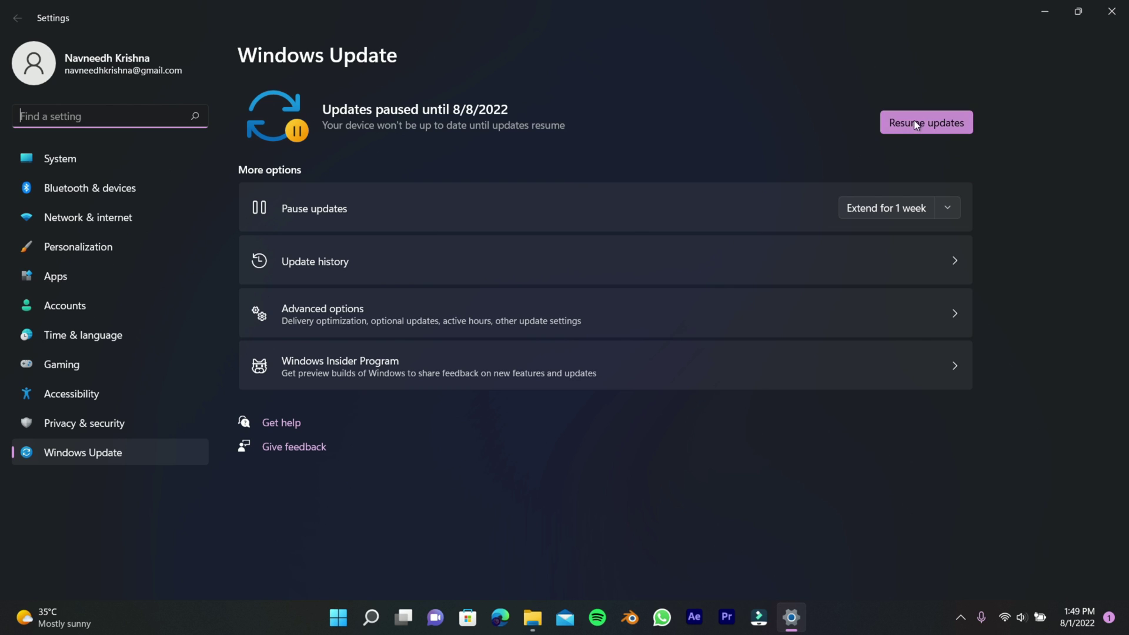
left_click(915, 123)
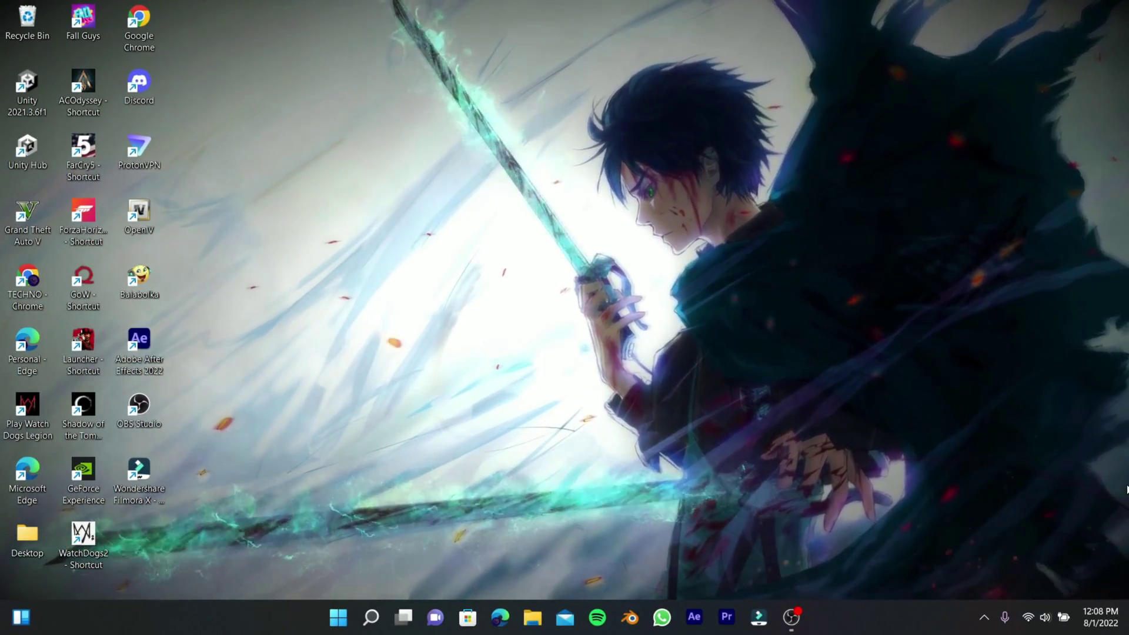
Create and activate a Control Panel power plan 'best performance mode' based on High performance
key("super+r")
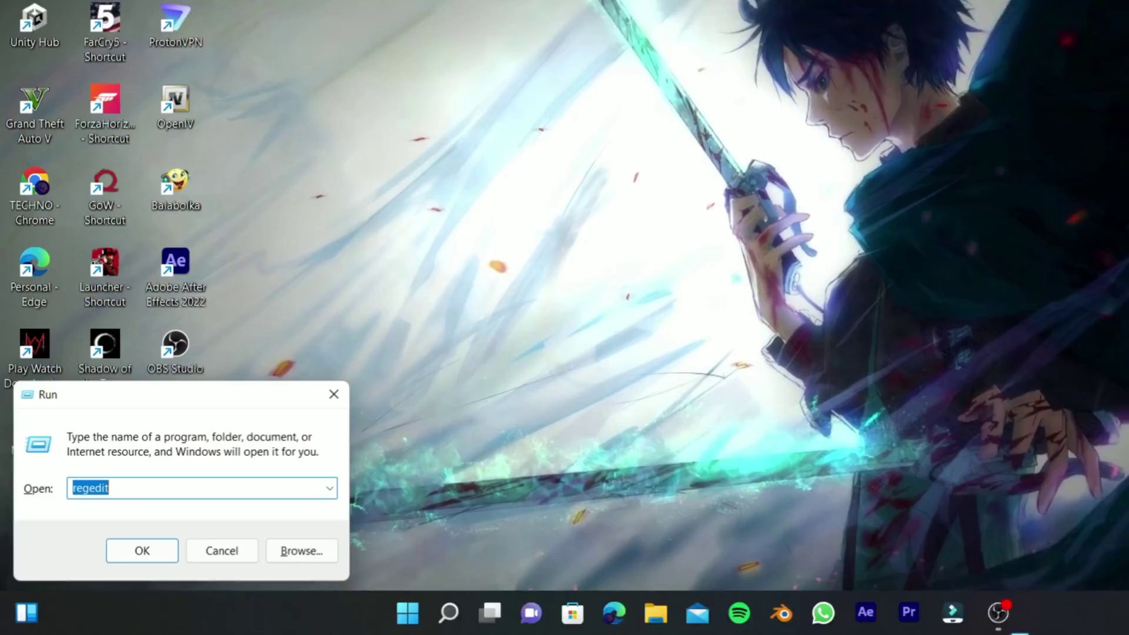
type("contro")
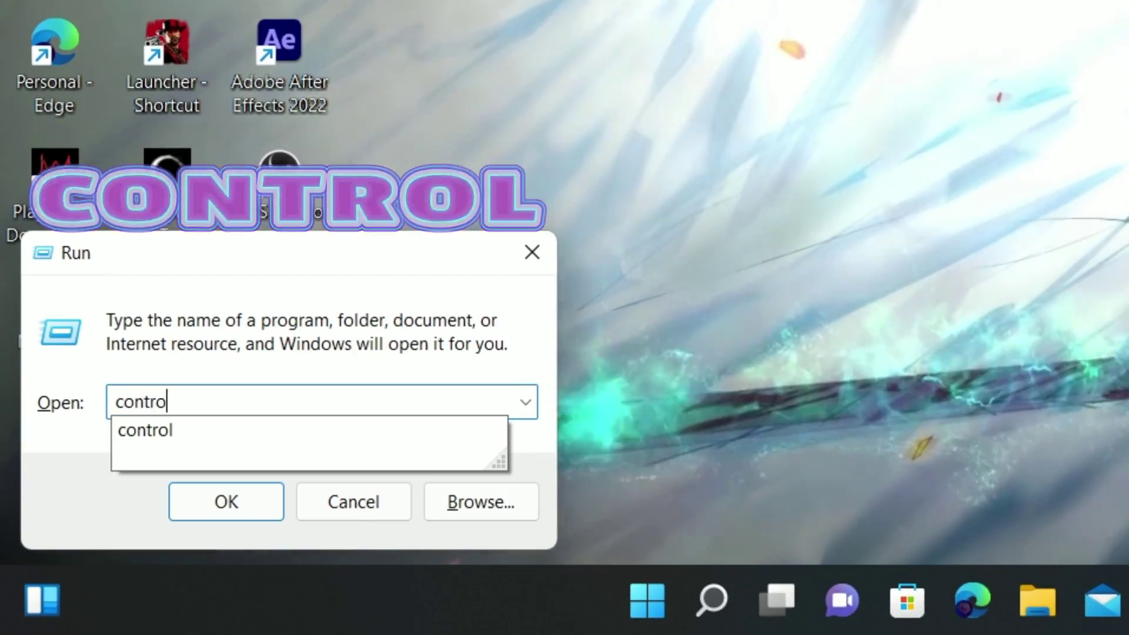
type("l")
key("Return")
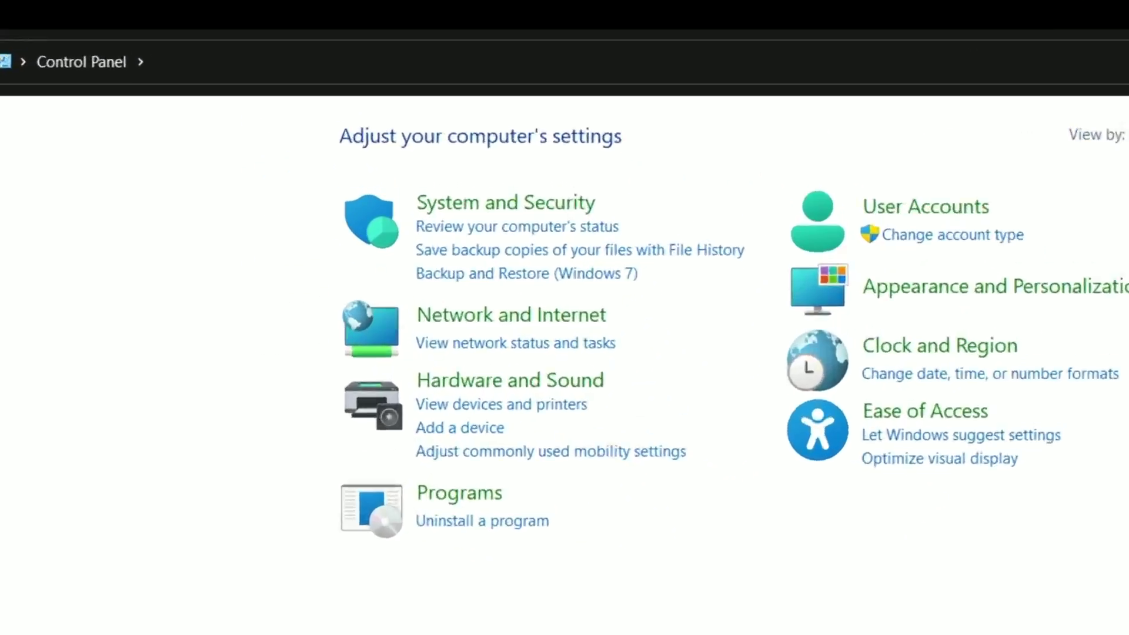
left_click(486, 208)
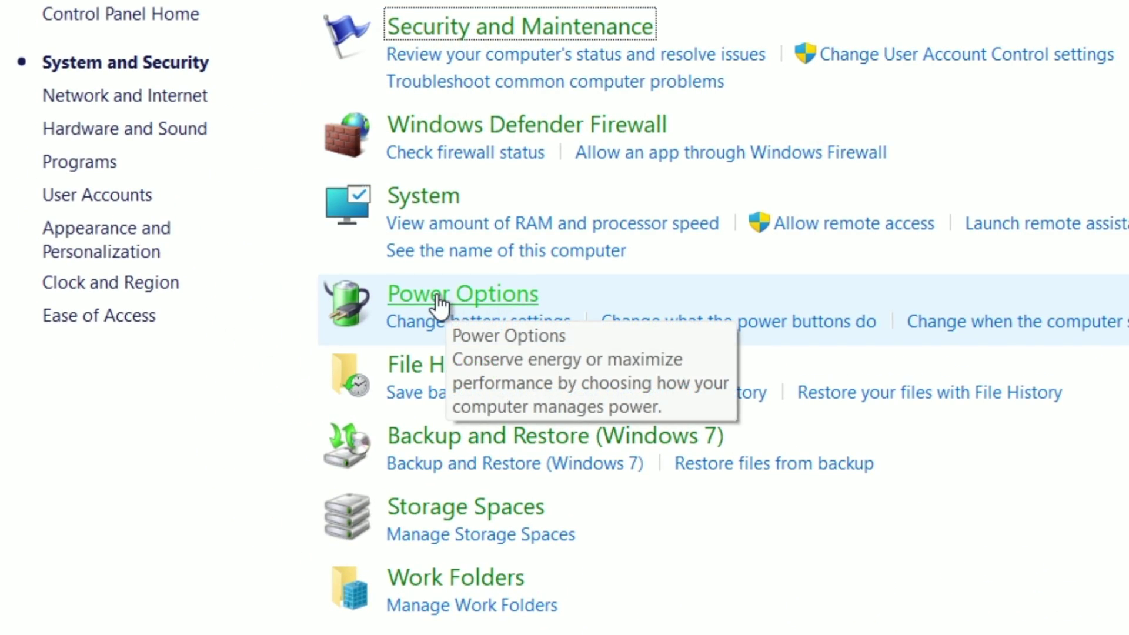
left_click(519, 304)
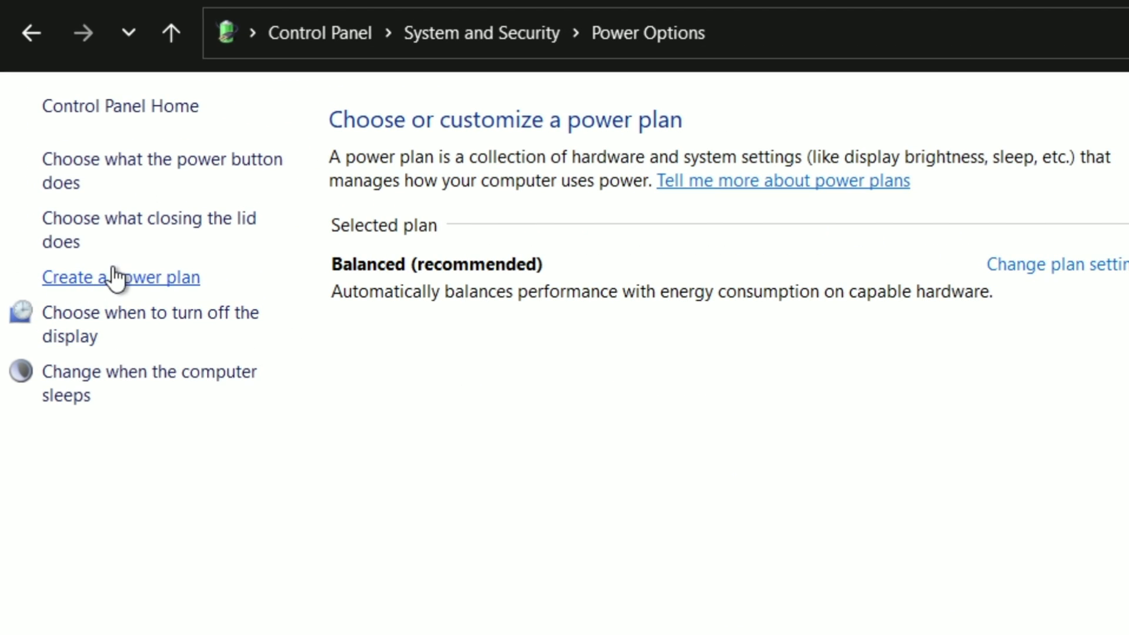
left_click(115, 276)
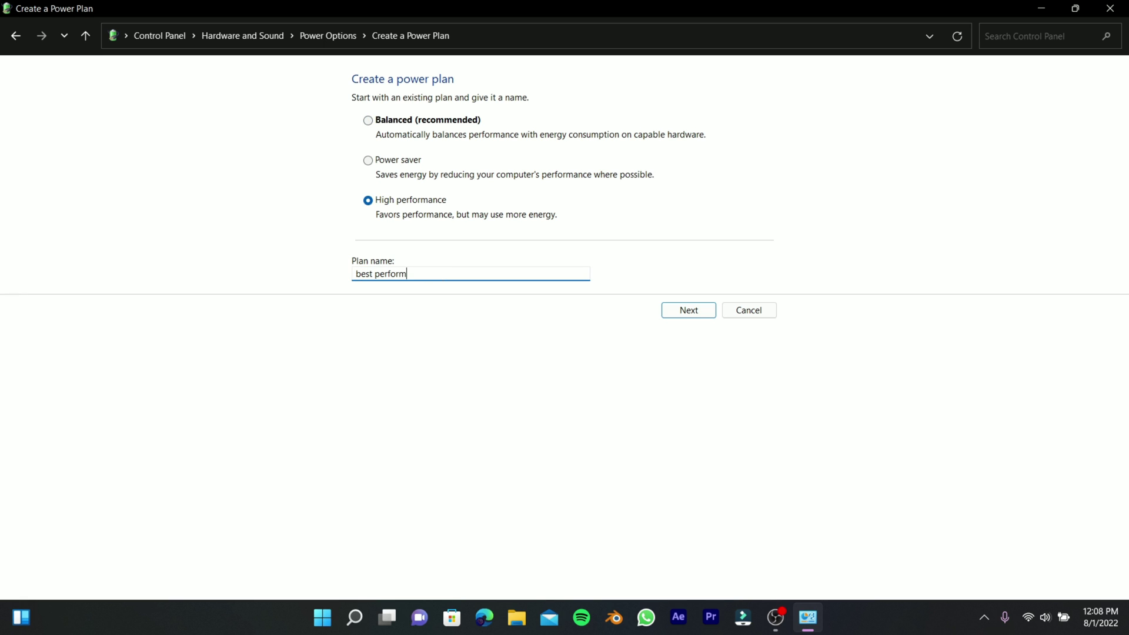
left_click(700, 316)
left_click(686, 235)
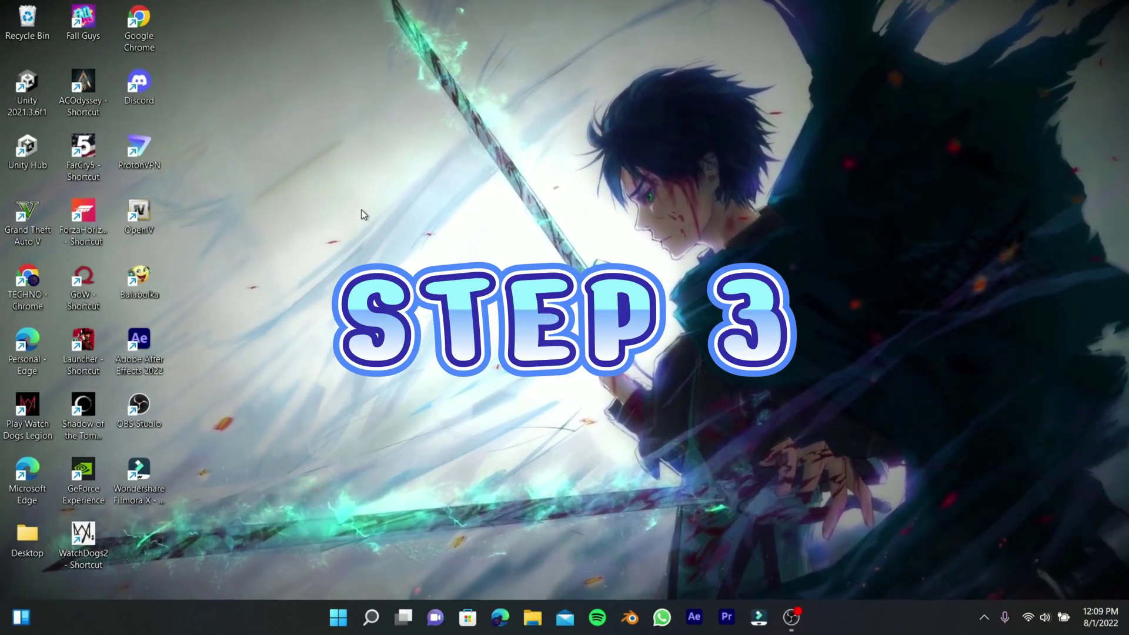
Disable the High precision event timer under System devices in Device Manager
left_click(372, 621)
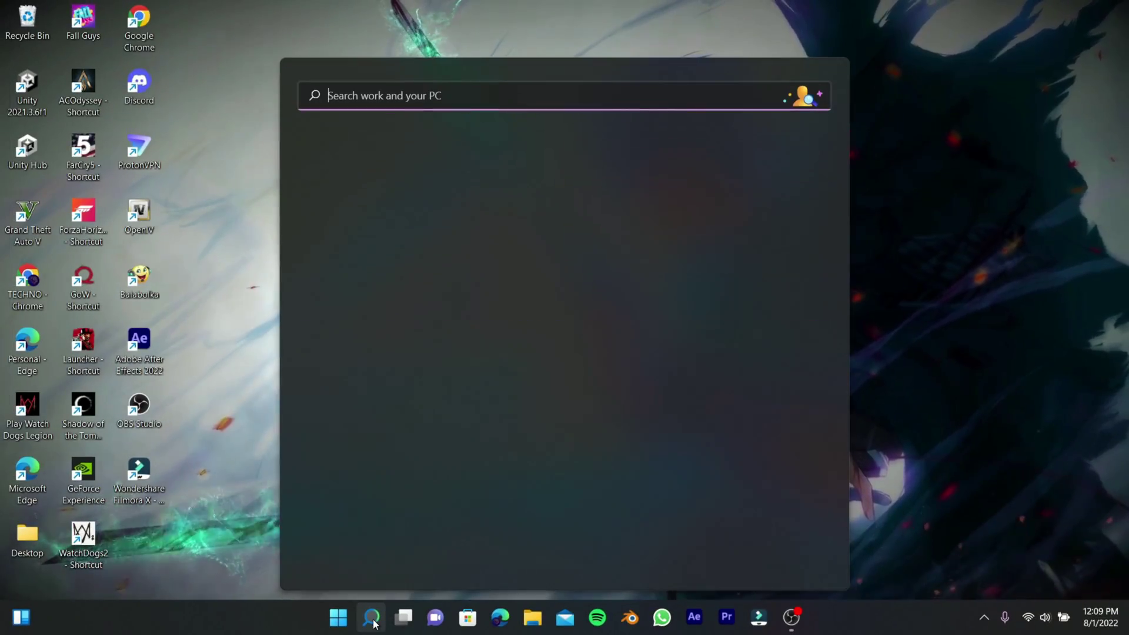
type("device mana")
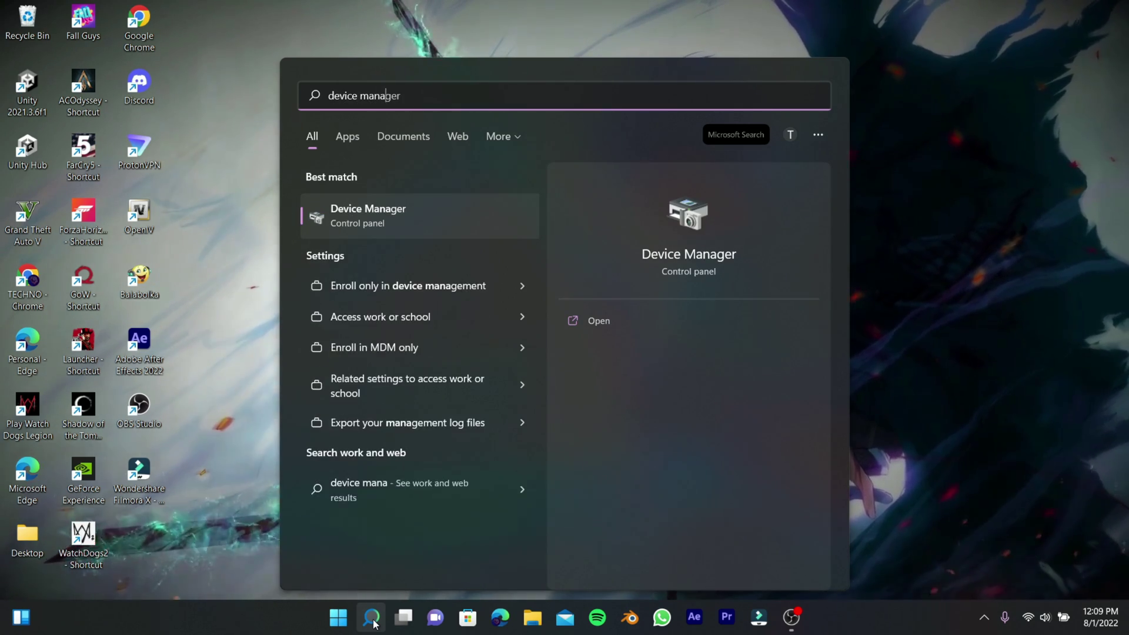
type("ger")
left_click(376, 210)
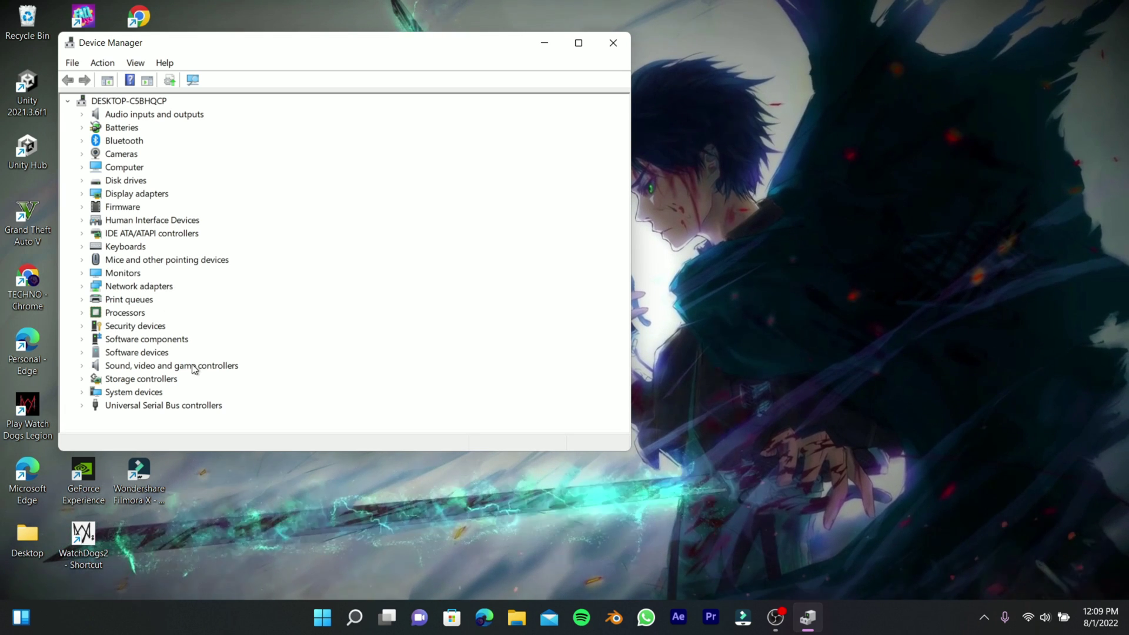
left_click(576, 44)
left_click(26, 358)
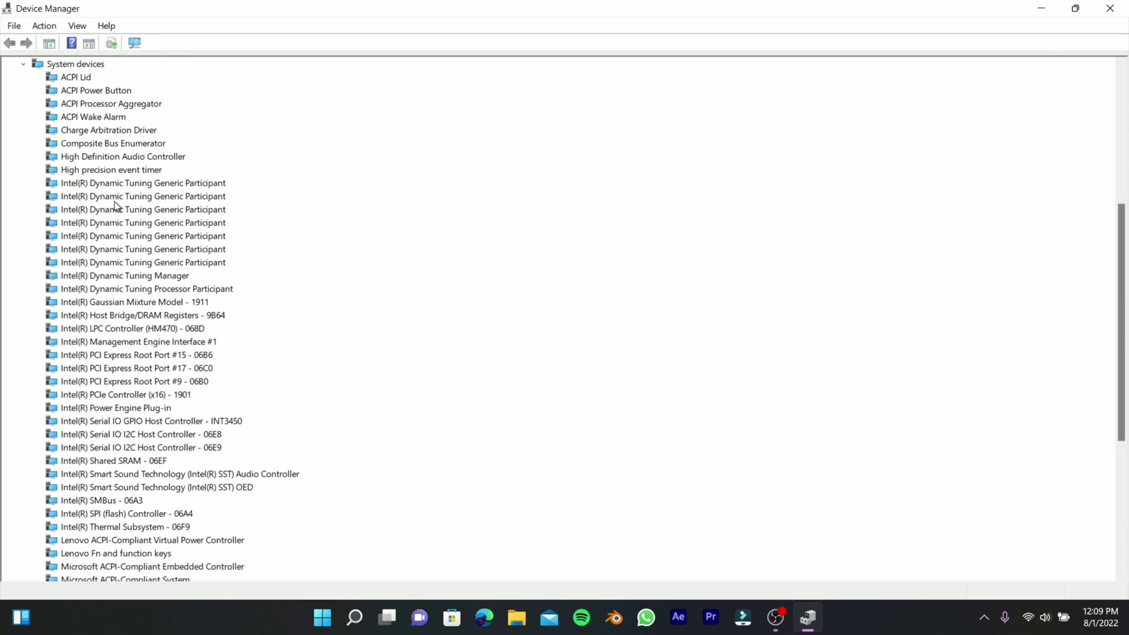
double_click(107, 172)
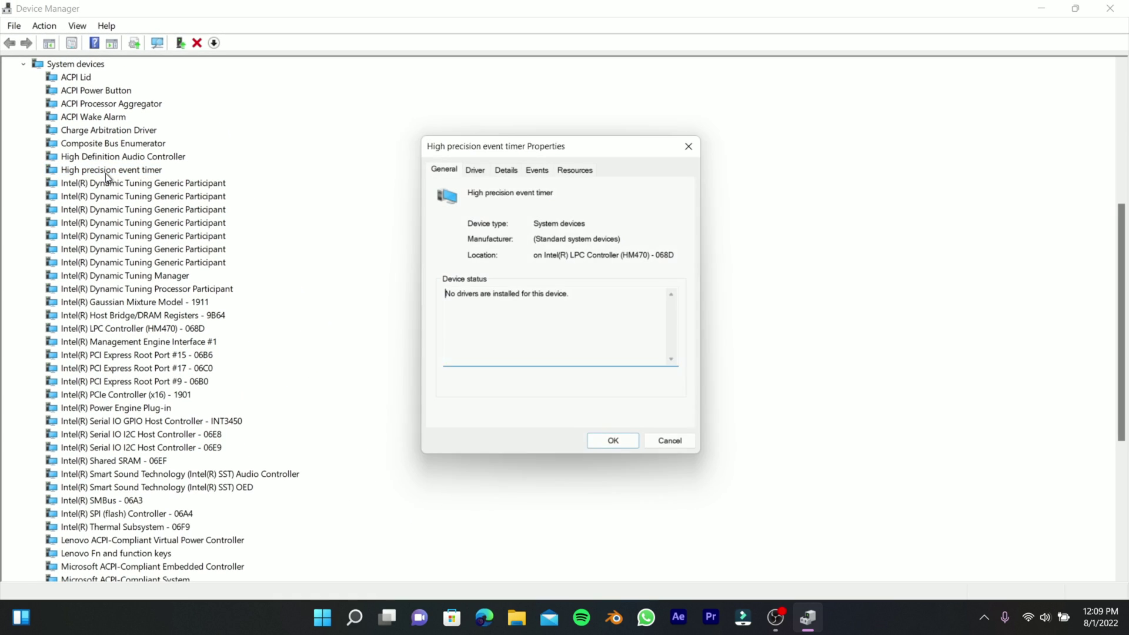
left_click(484, 168)
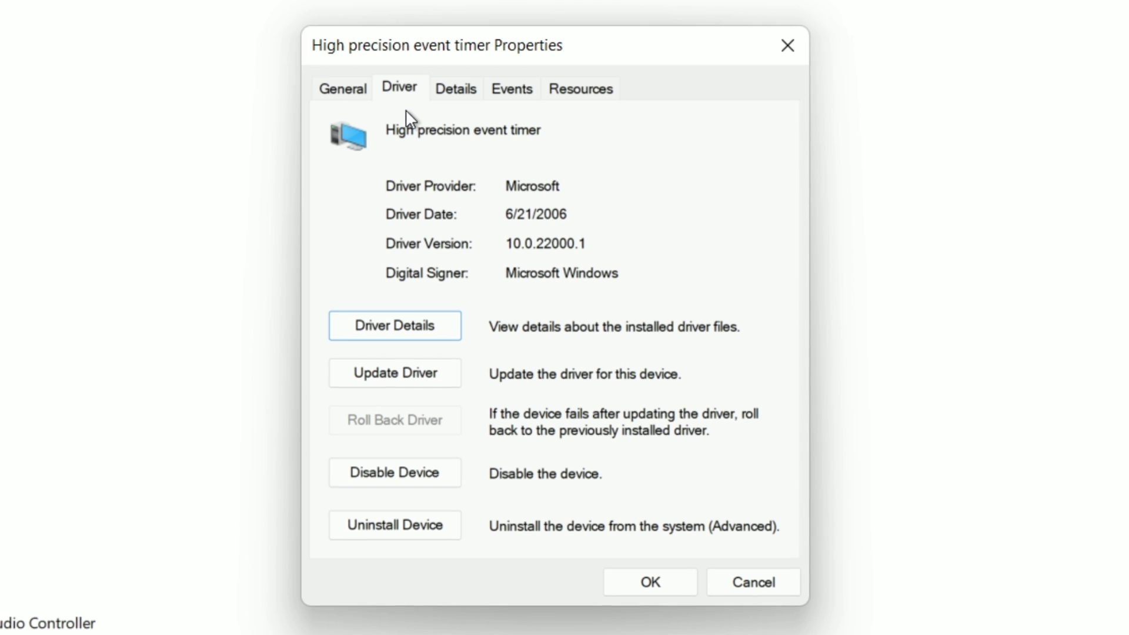
left_click(391, 472)
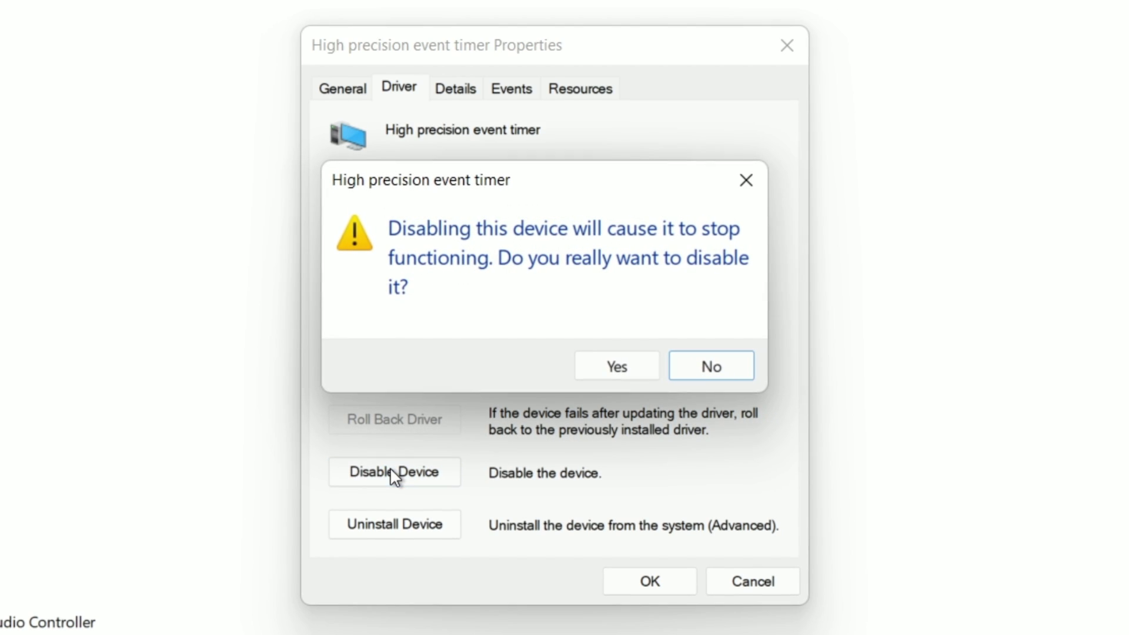
left_click(593, 362)
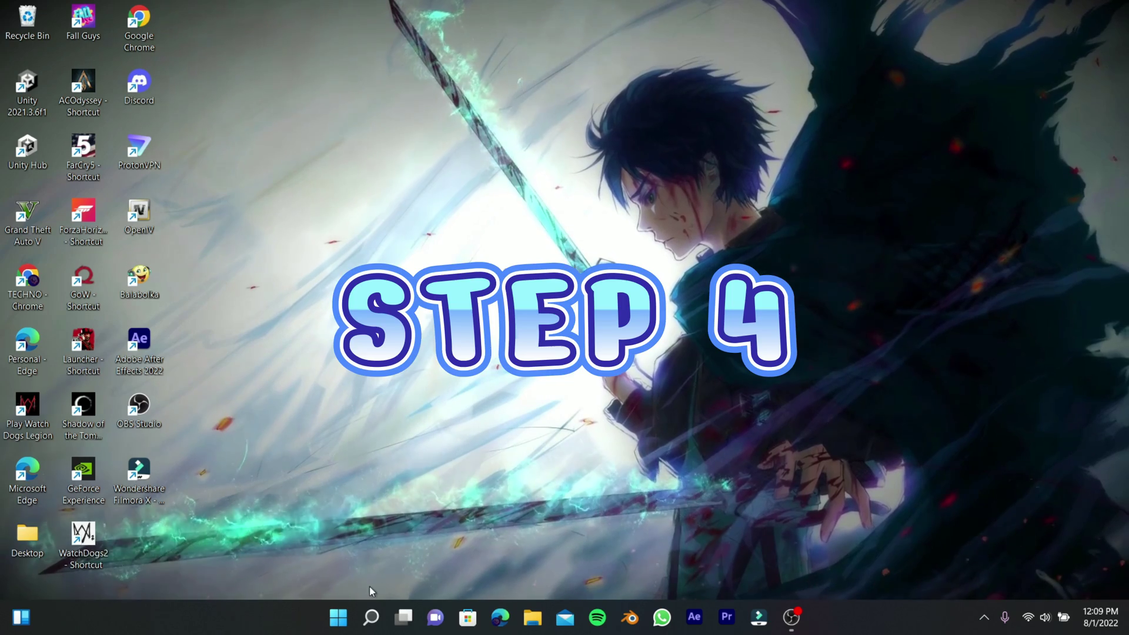
Set visual effects to best performance but keep smooth font edges and thumbnails, then apply
left_click(370, 623)
type("advan")
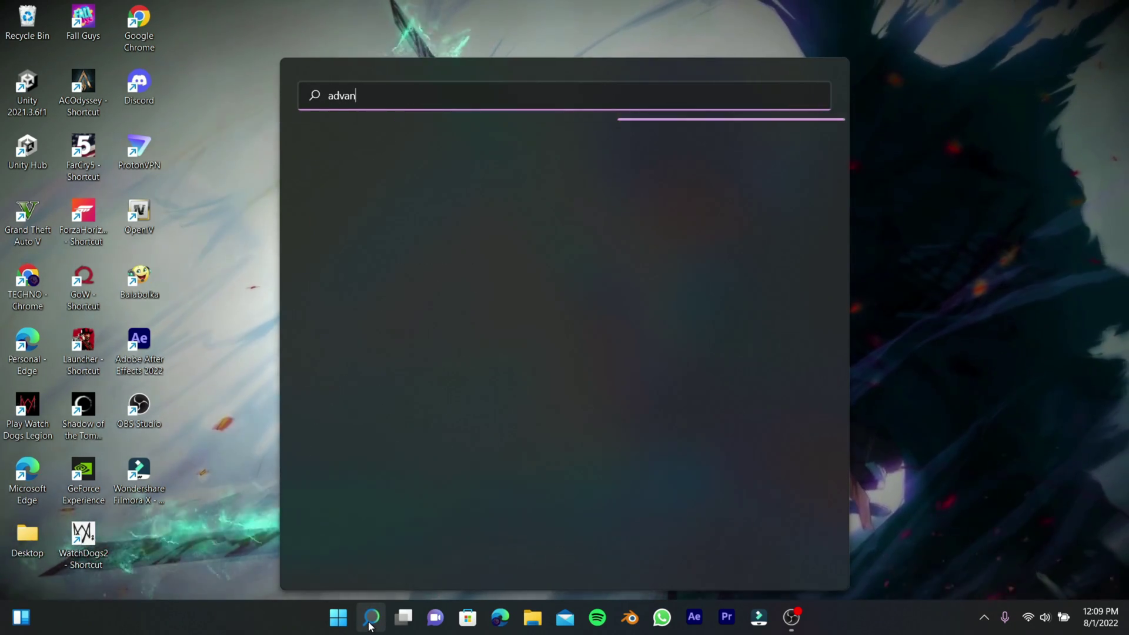
type("ced system settings")
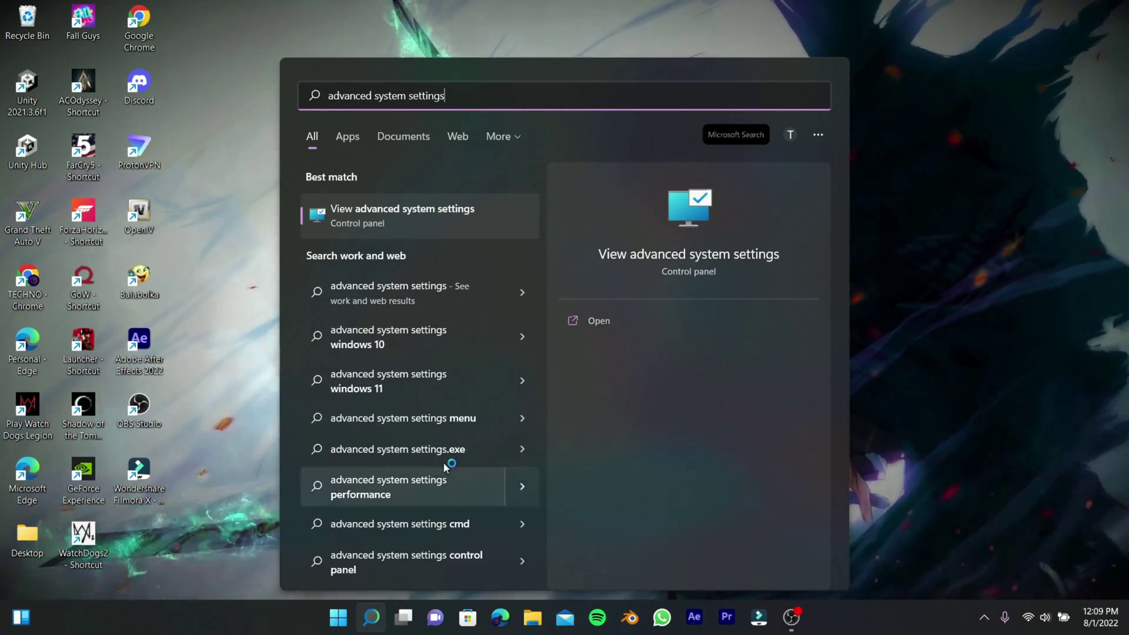
left_click(425, 213)
left_click_drag(276, 68, 454, 118)
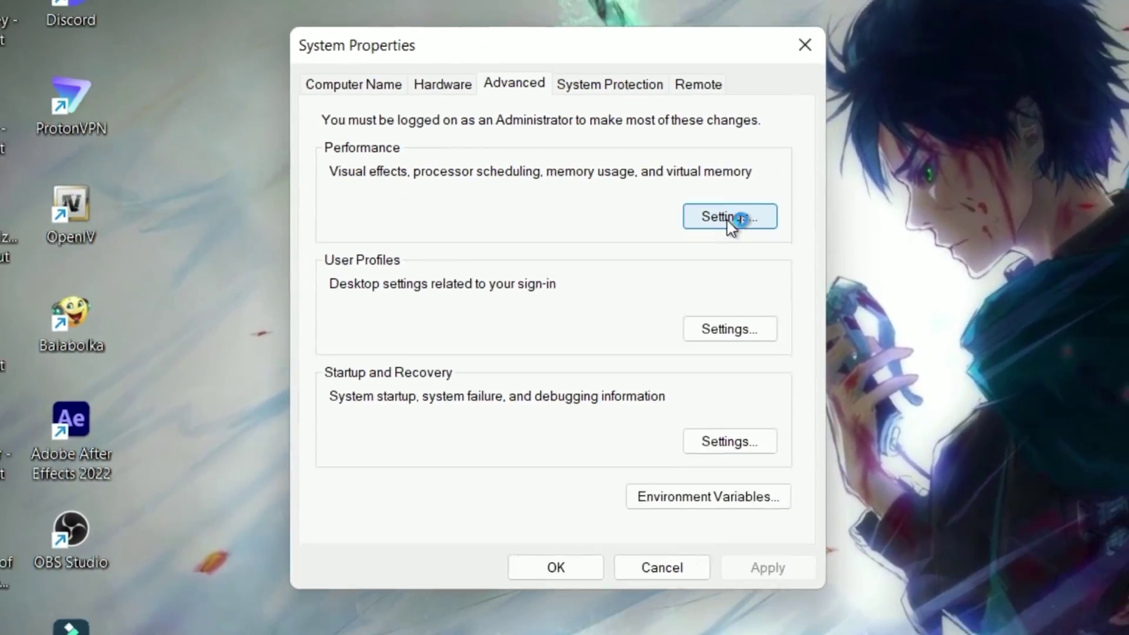
left_click(760, 219)
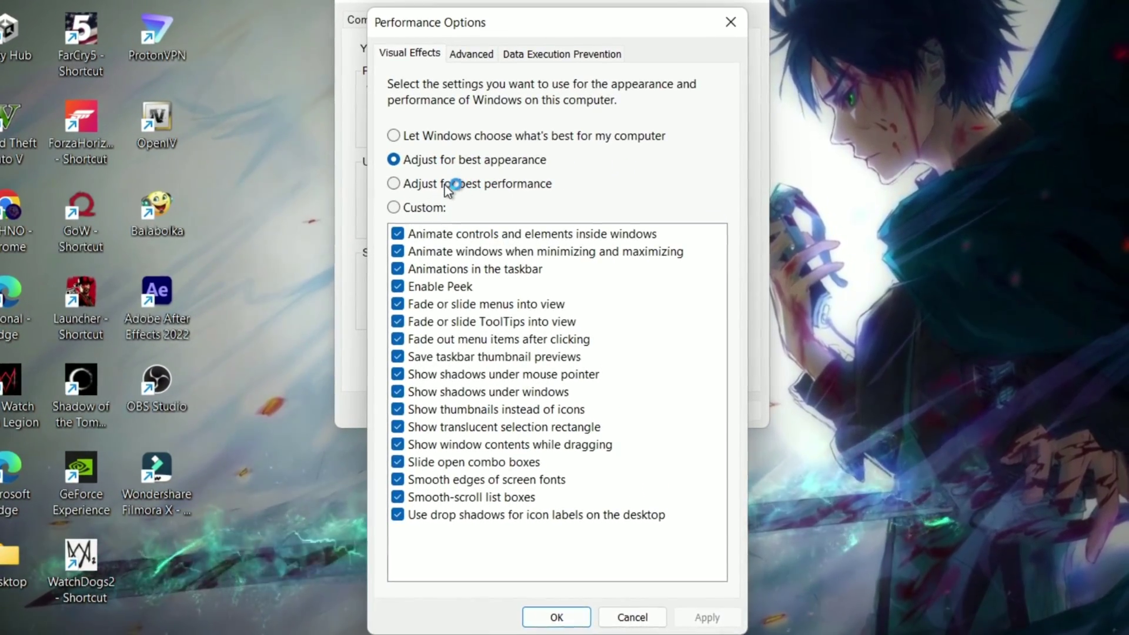
left_click(445, 184)
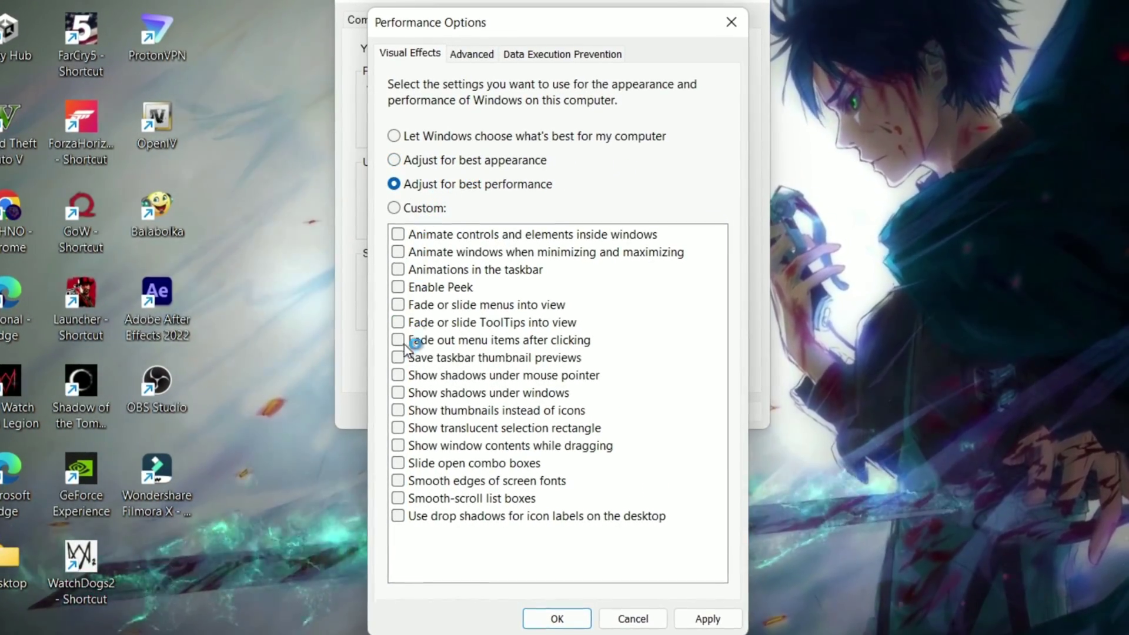
left_click(398, 481)
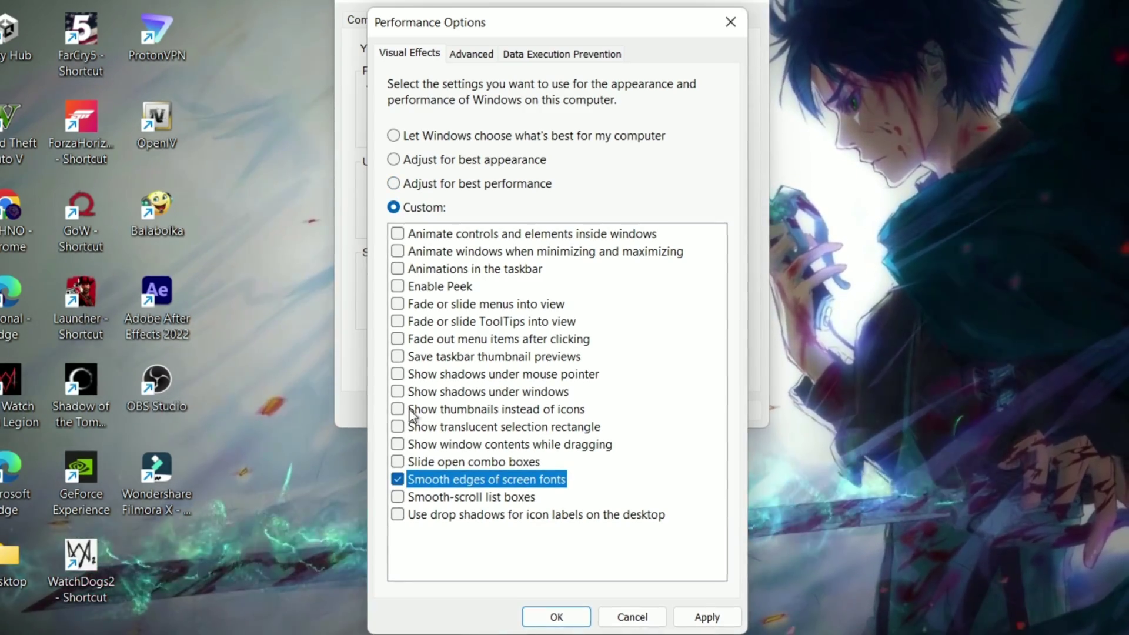
left_click(399, 410)
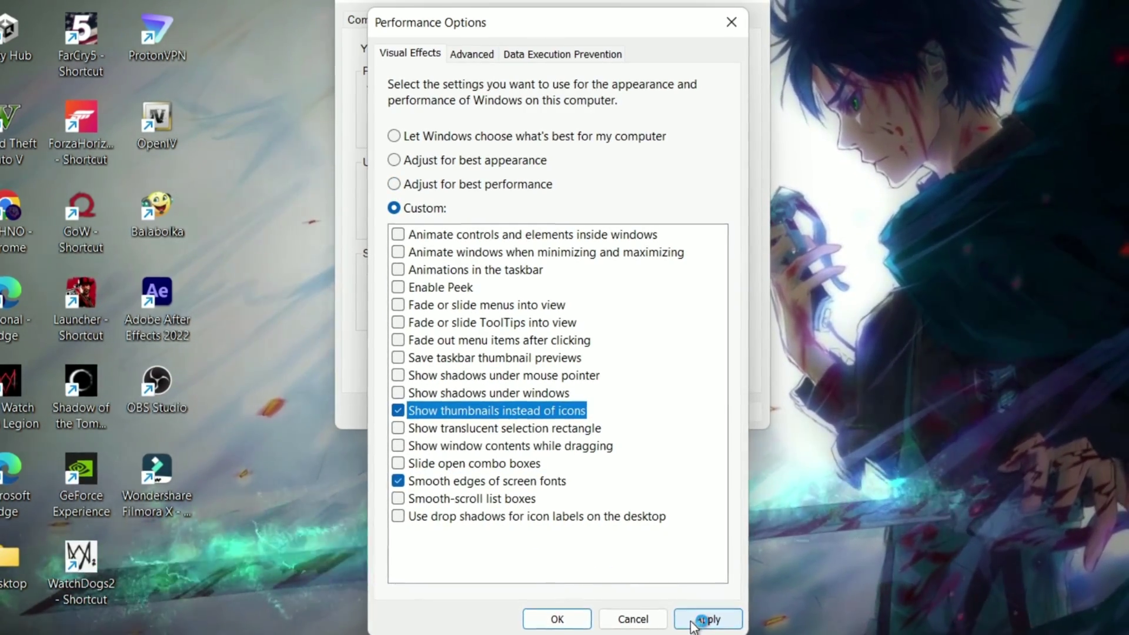
left_click(700, 617)
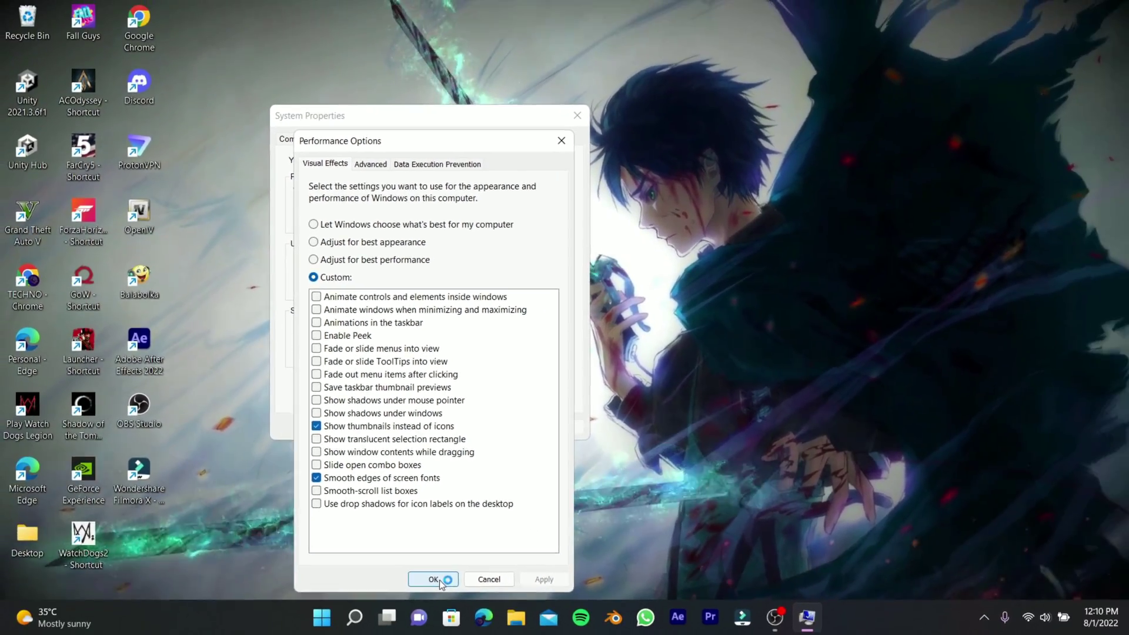
left_click(494, 598)
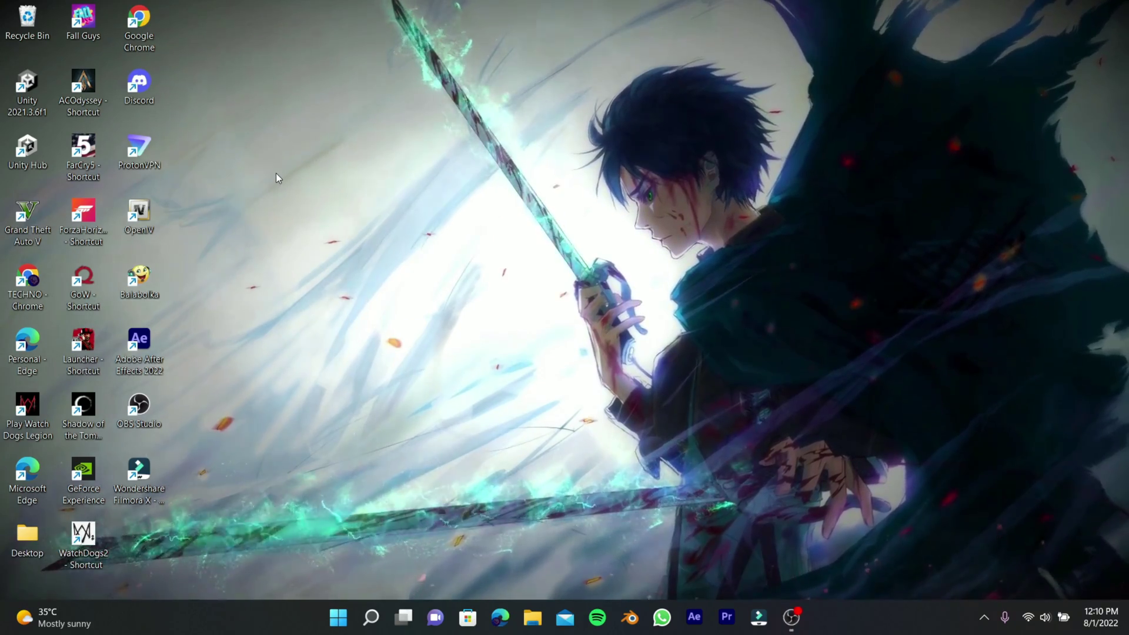
Open services.msc, stop Background Intelligent Transfer Service and set its startup type to Disabled
key("super+r")
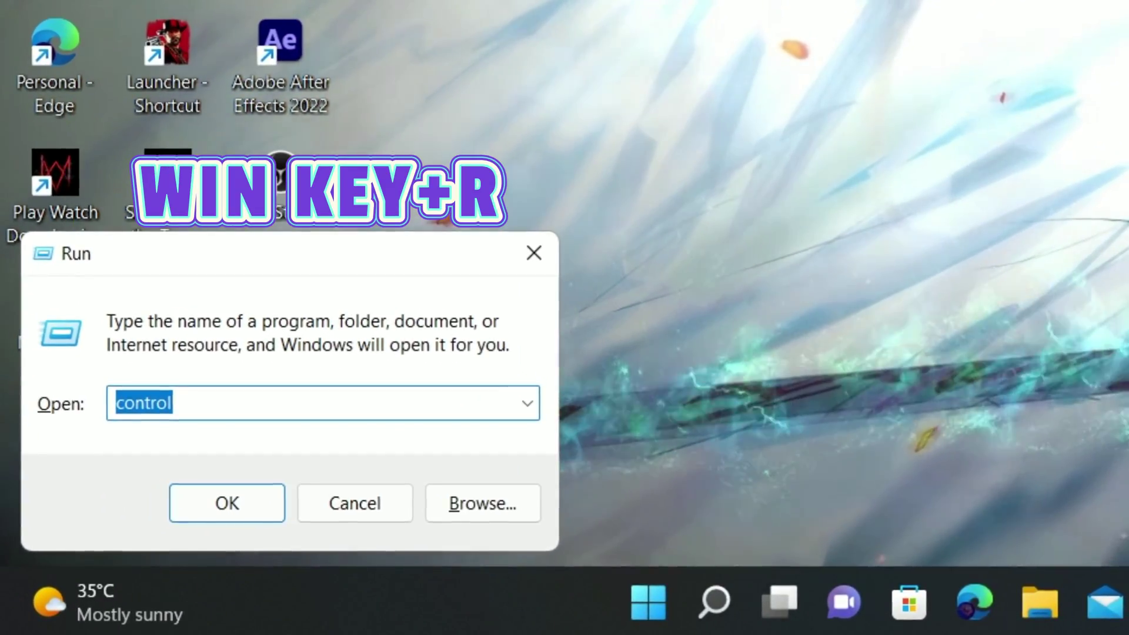
type("services.msc")
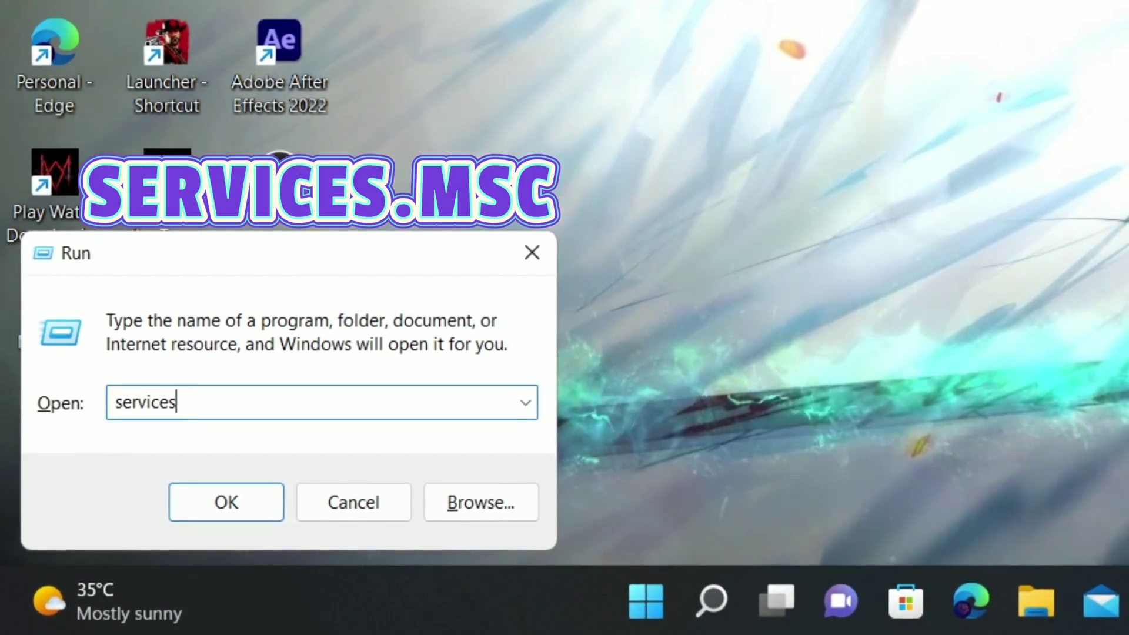
key("Return")
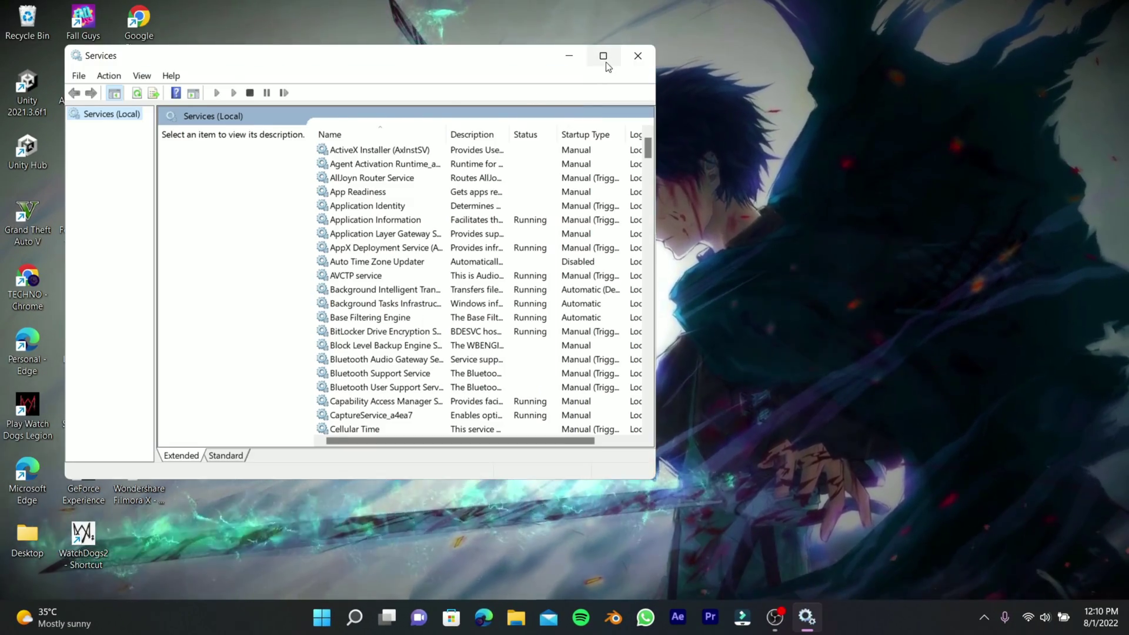
left_click(604, 57)
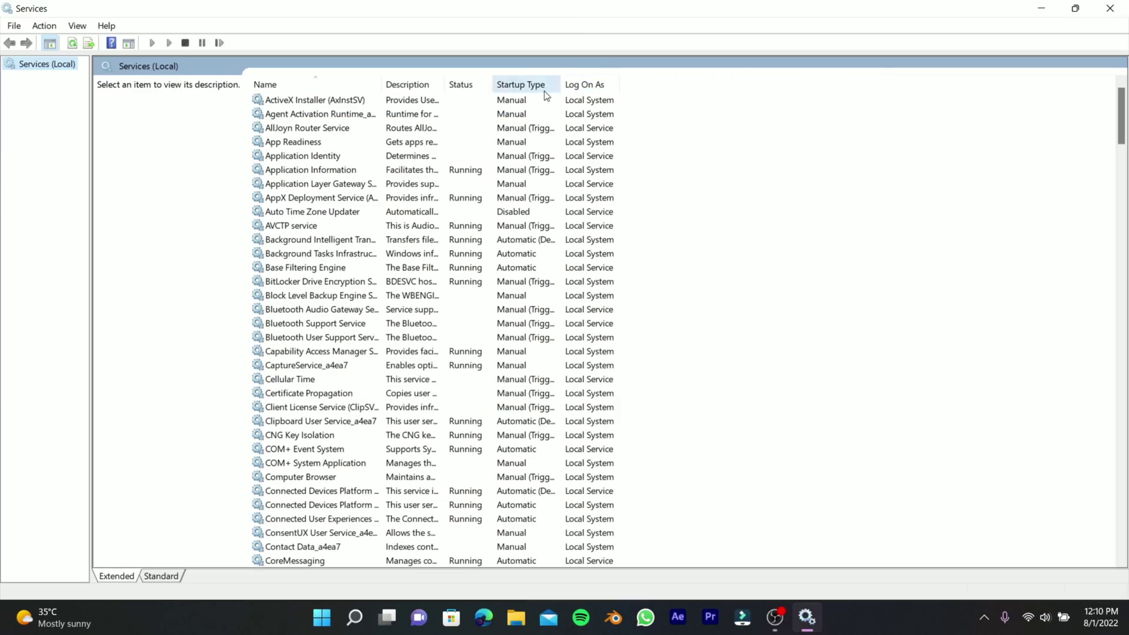
left_click_drag(380, 82, 465, 83)
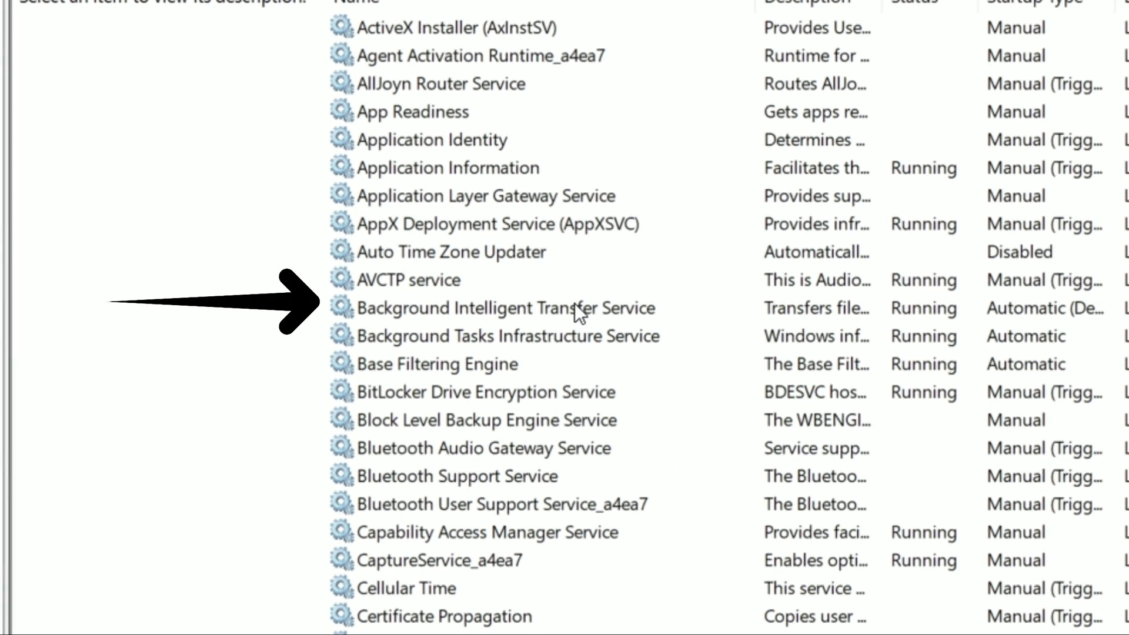
left_click(584, 313)
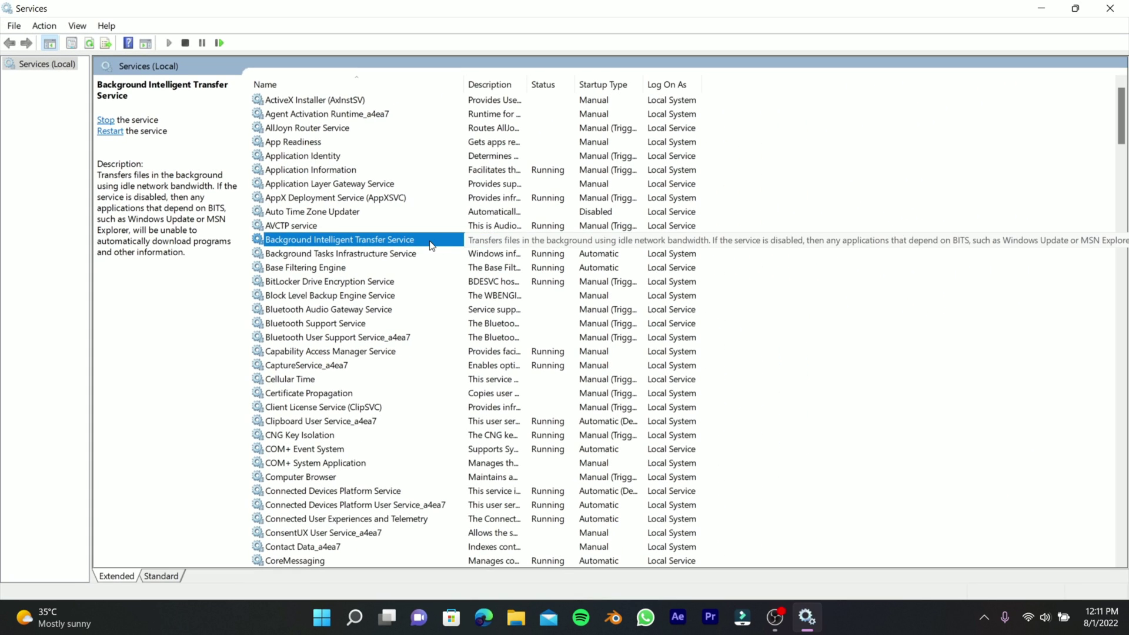
double_click(688, 312)
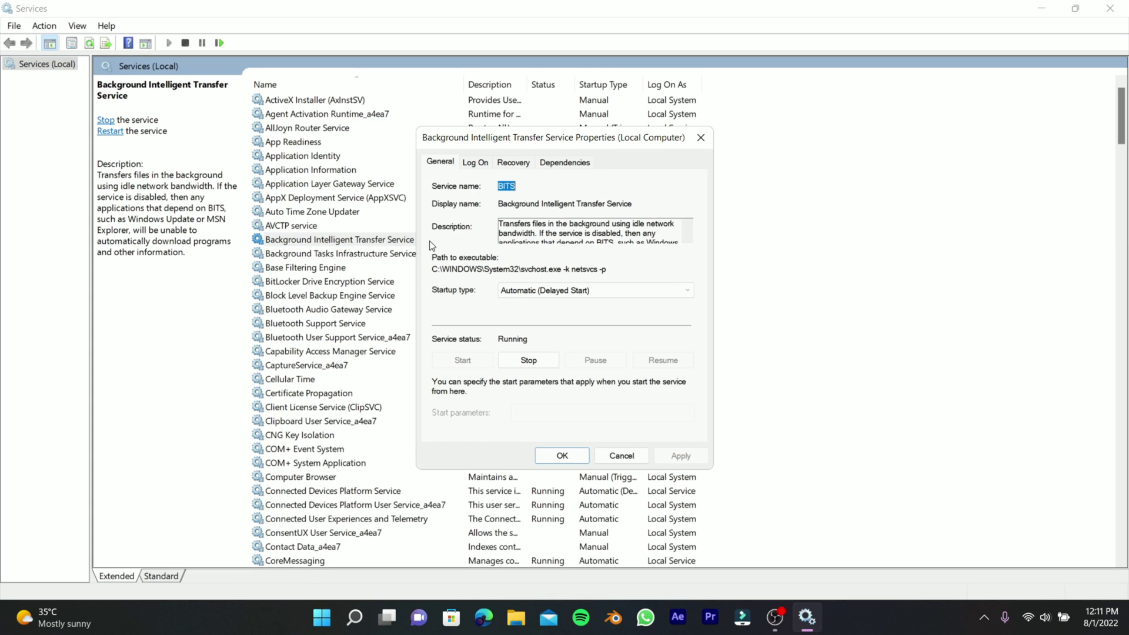
left_click(528, 361)
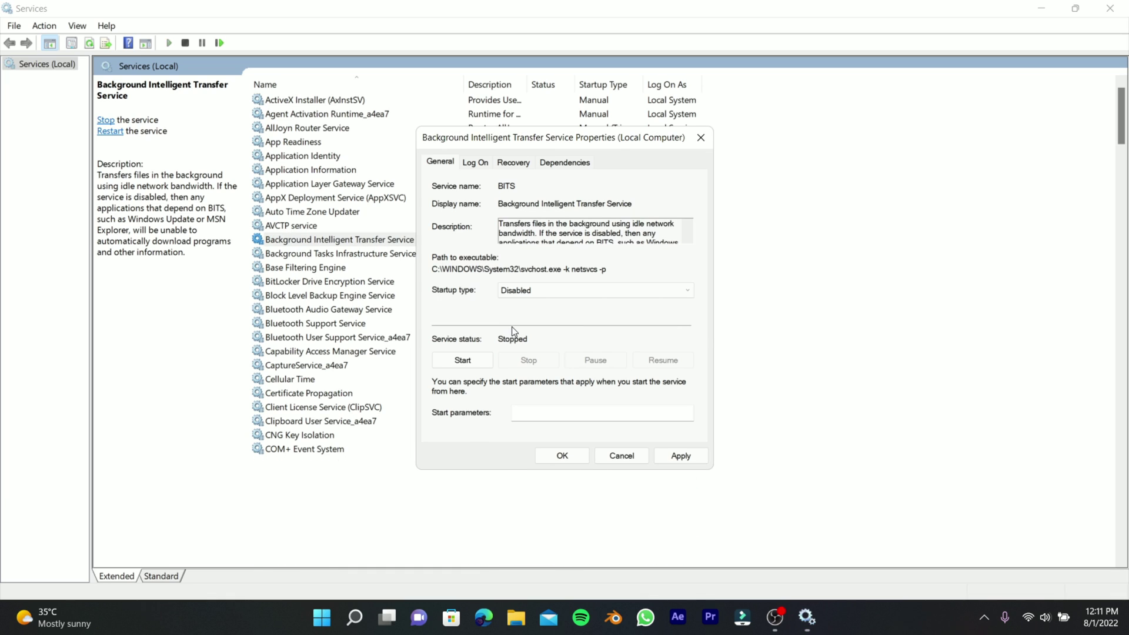
left_click(674, 458)
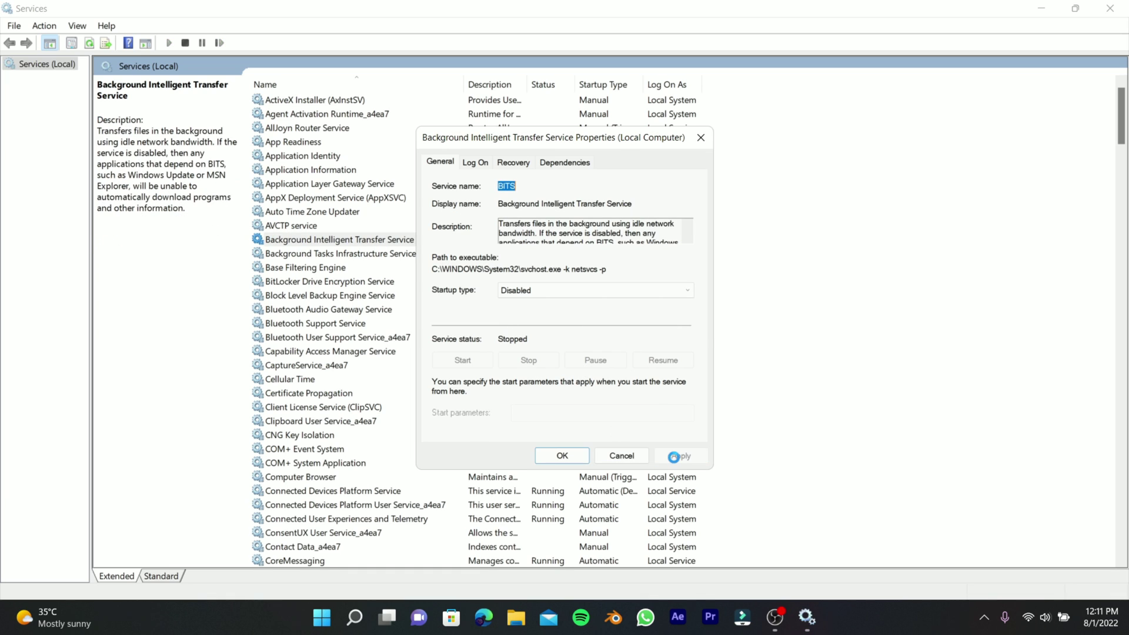
left_click(555, 459)
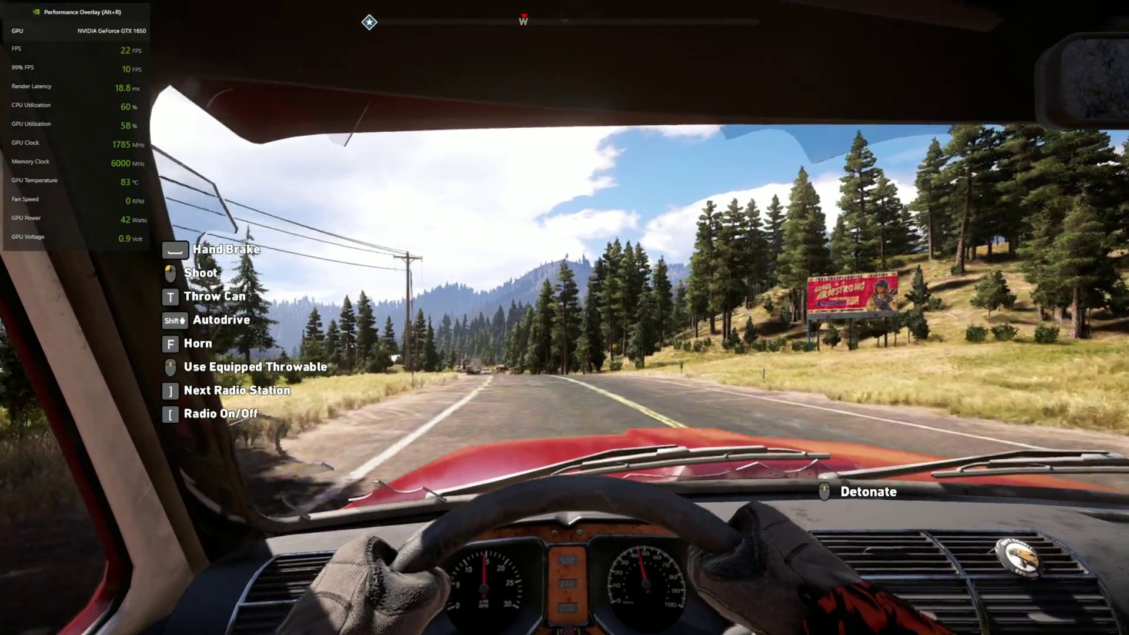
Pause Far Cry 5 and bring up Windows search over it
key("Escape")
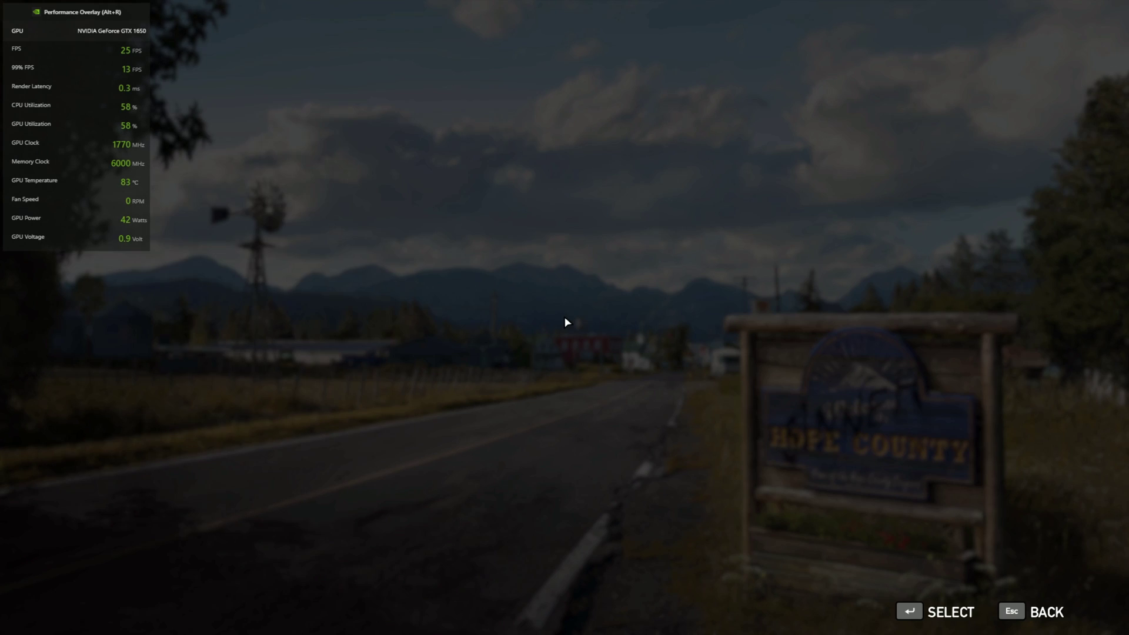
key("super")
Launch Chrome full screen, search 'battle encoder shirase download' and open the mion.yosei.fi page
type("chr")
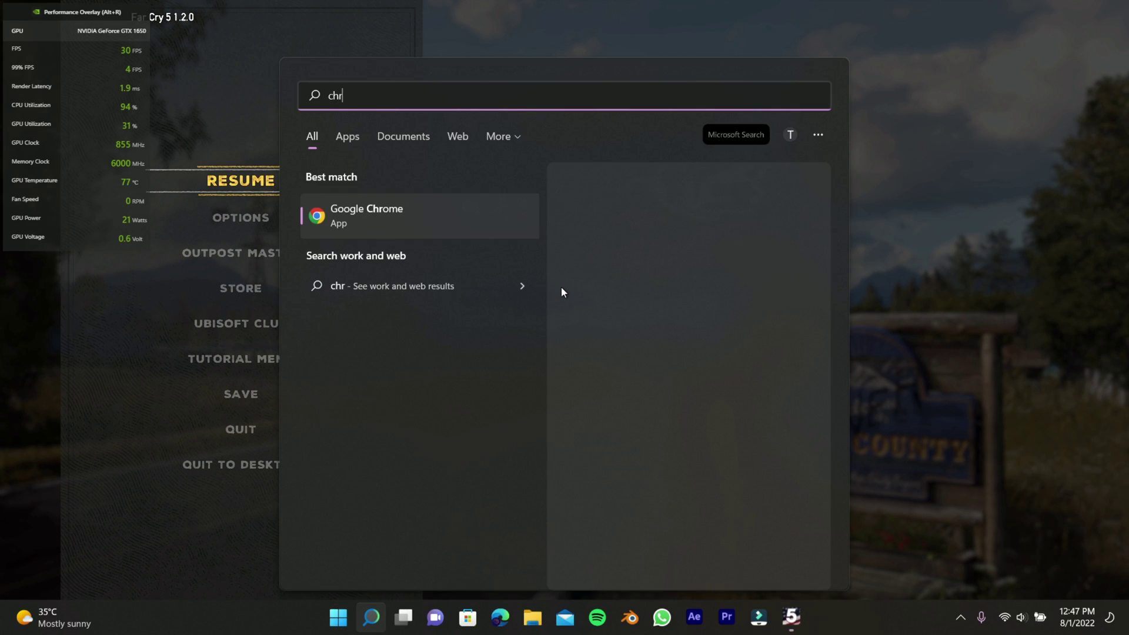
key("Return")
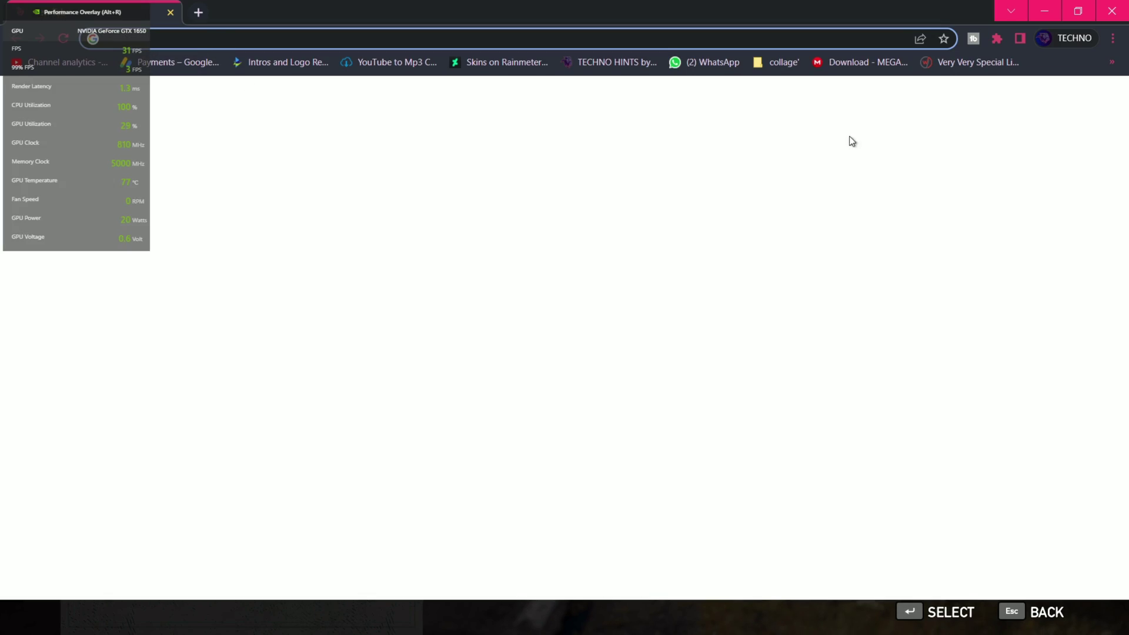
left_click(640, 302)
key("F11")
type("battl")
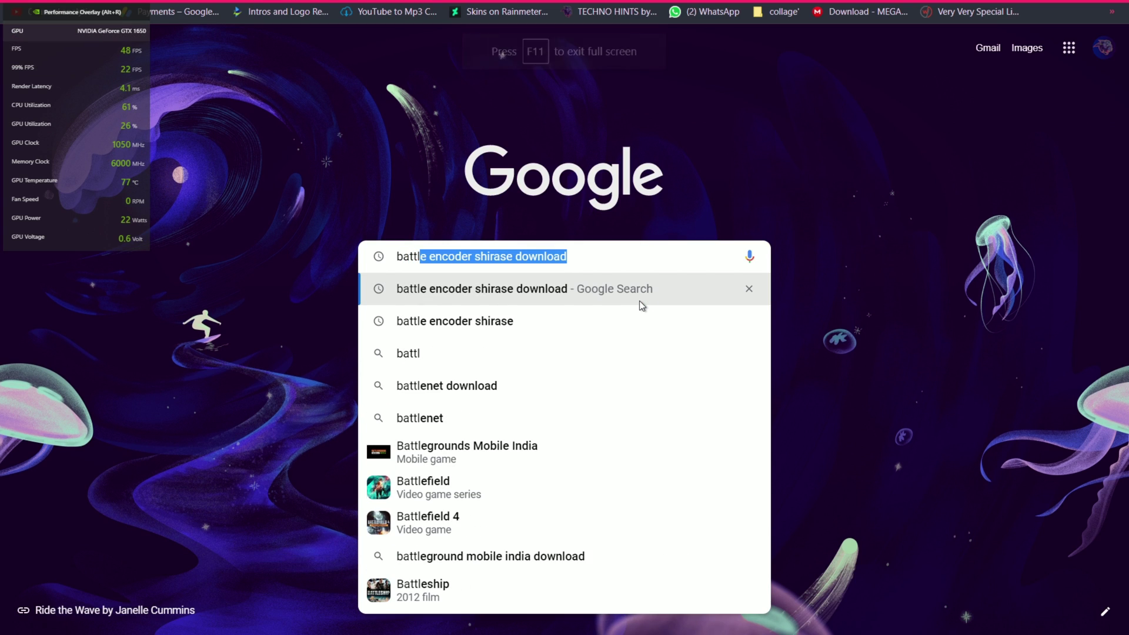
key("Return")
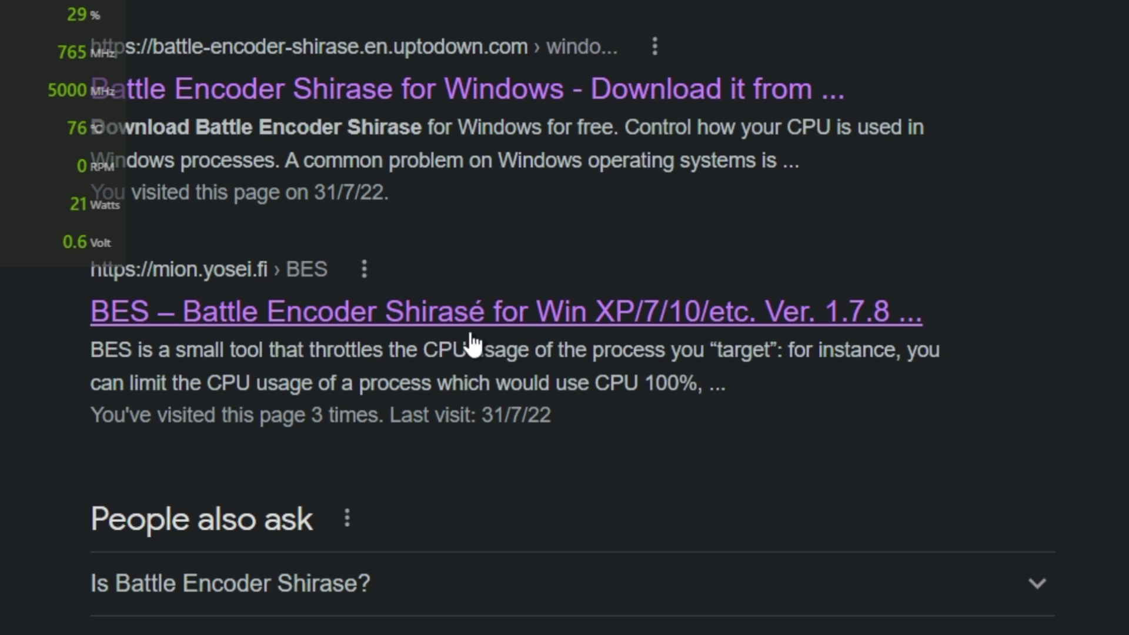
left_click(200, 323)
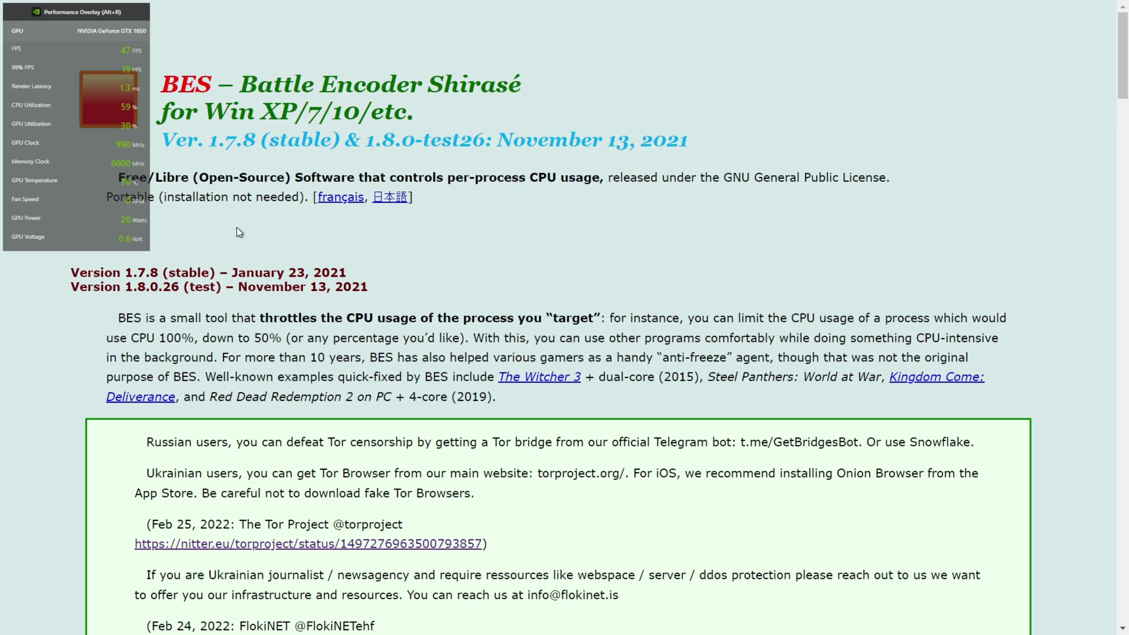
Download BES Ver. 1.7.8 and save the zip to the Desktop
scroll(623, 372, "down", 1)
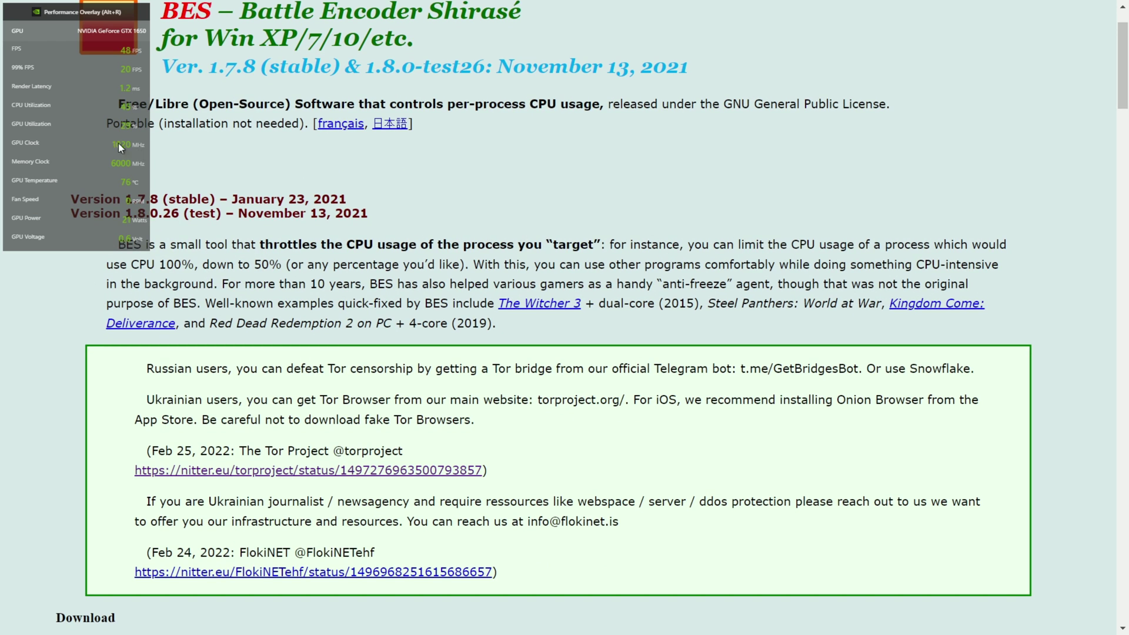
scroll(333, 433, "down", 2)
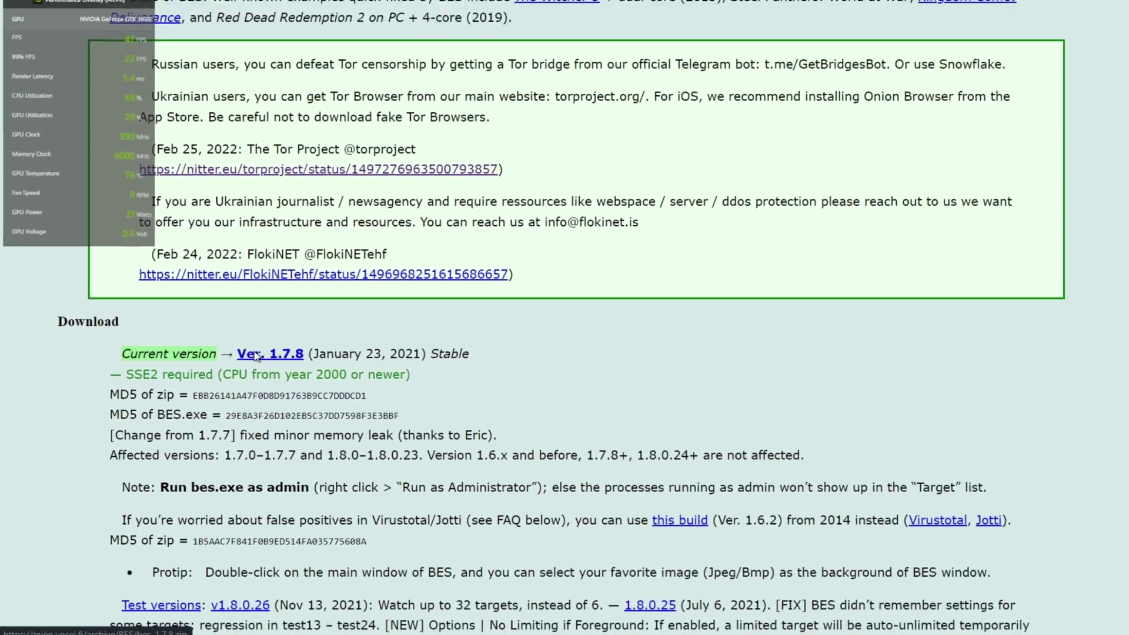
left_click(257, 354)
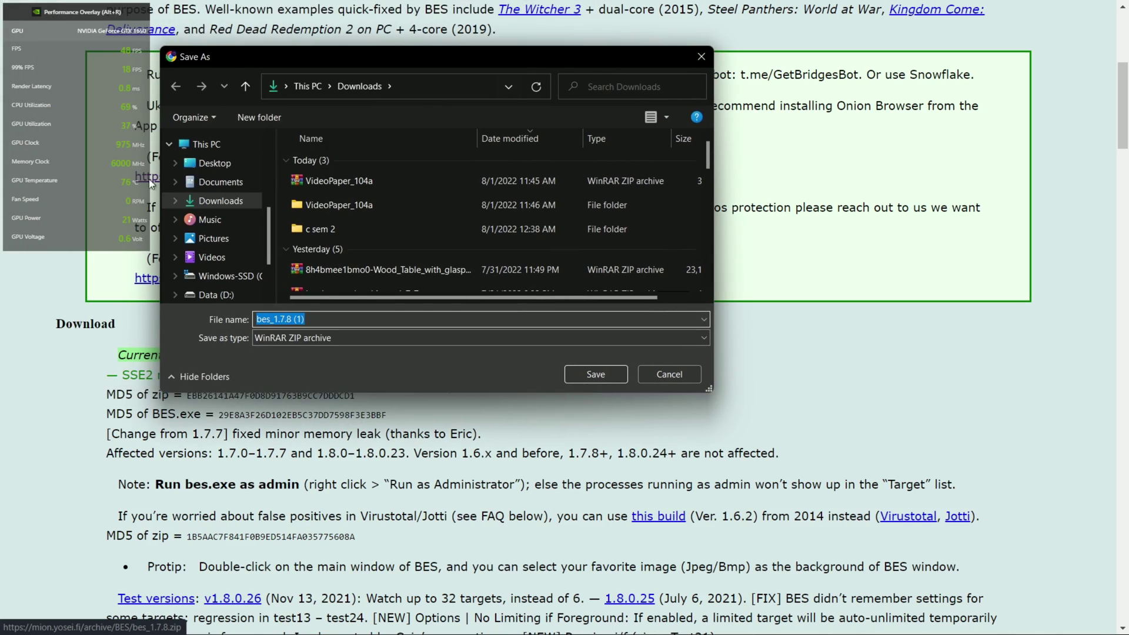
left_click(60, 118)
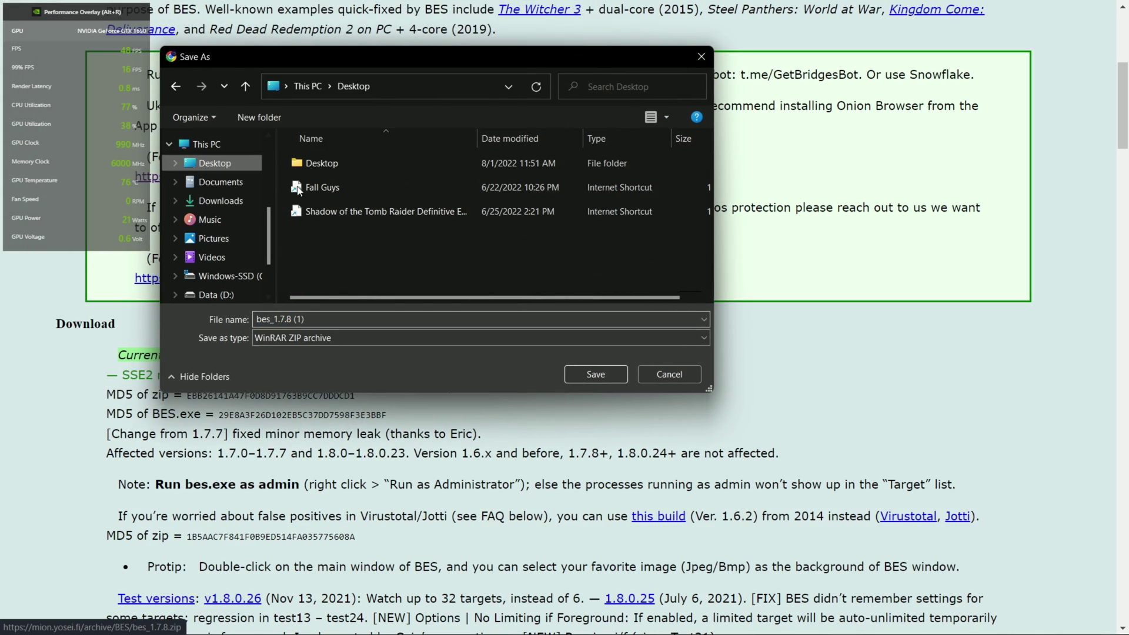
left_click(442, 328)
key("super+d")
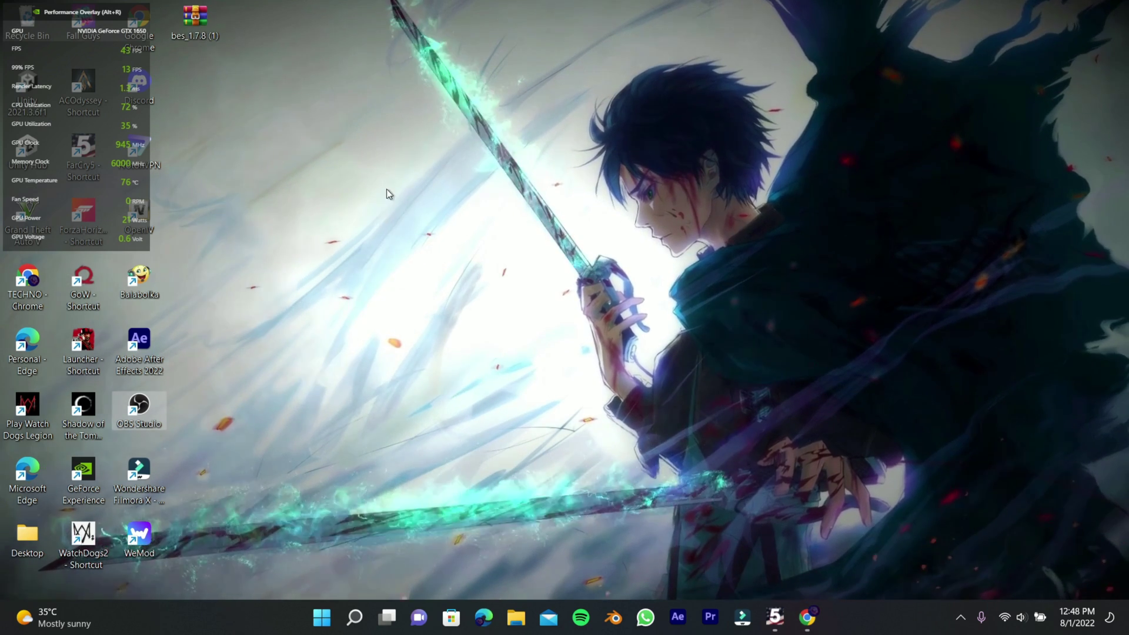
Extract the BES zip with WinRAR onto the desktop and open the bes_1.7.8 folder
right_click(203, 17)
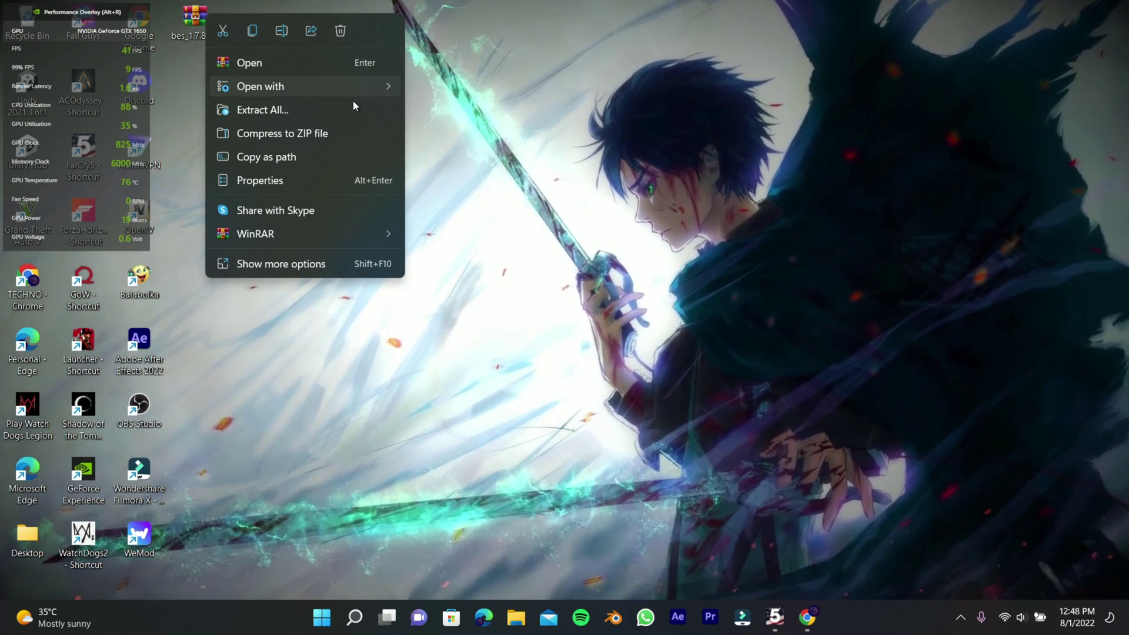
mouse_move(322, 241)
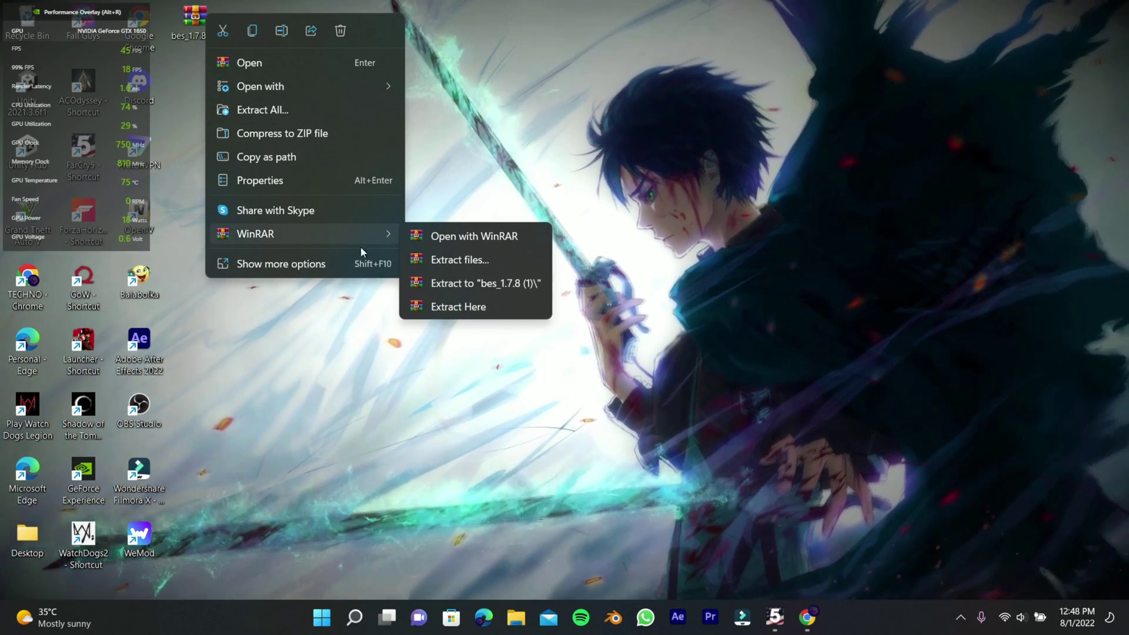
left_click(469, 287)
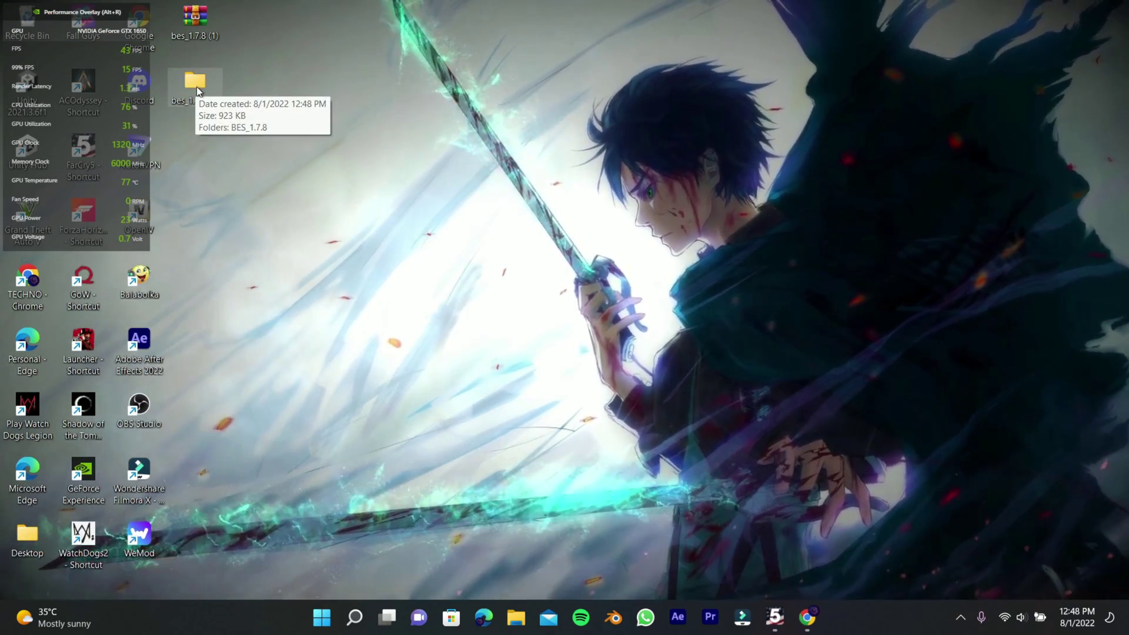
double_click(195, 83)
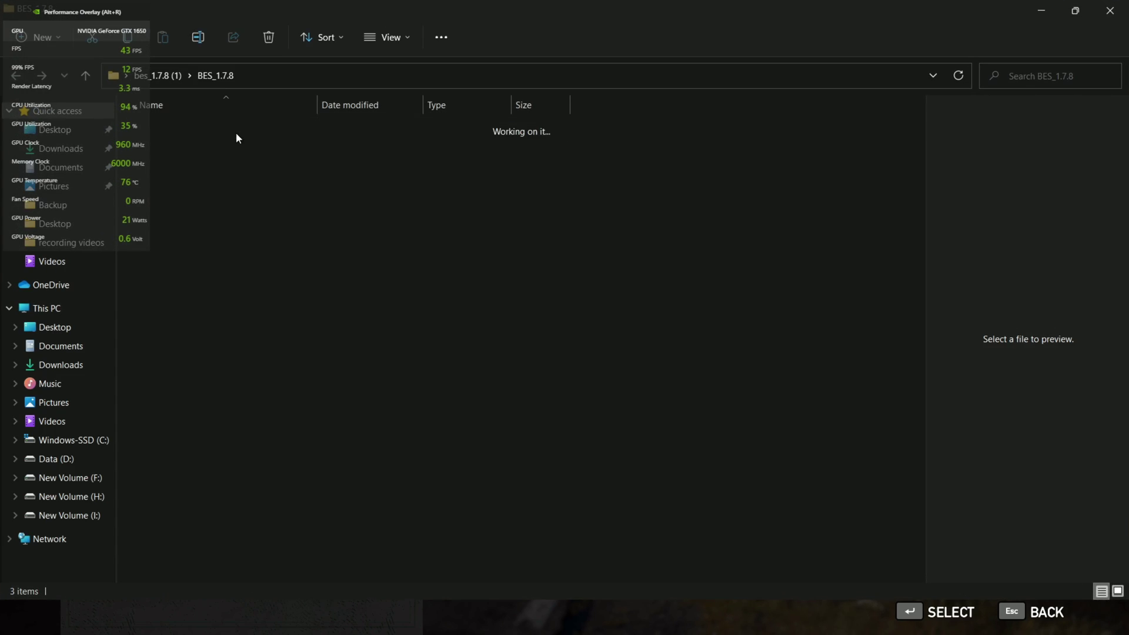
double_click(234, 177)
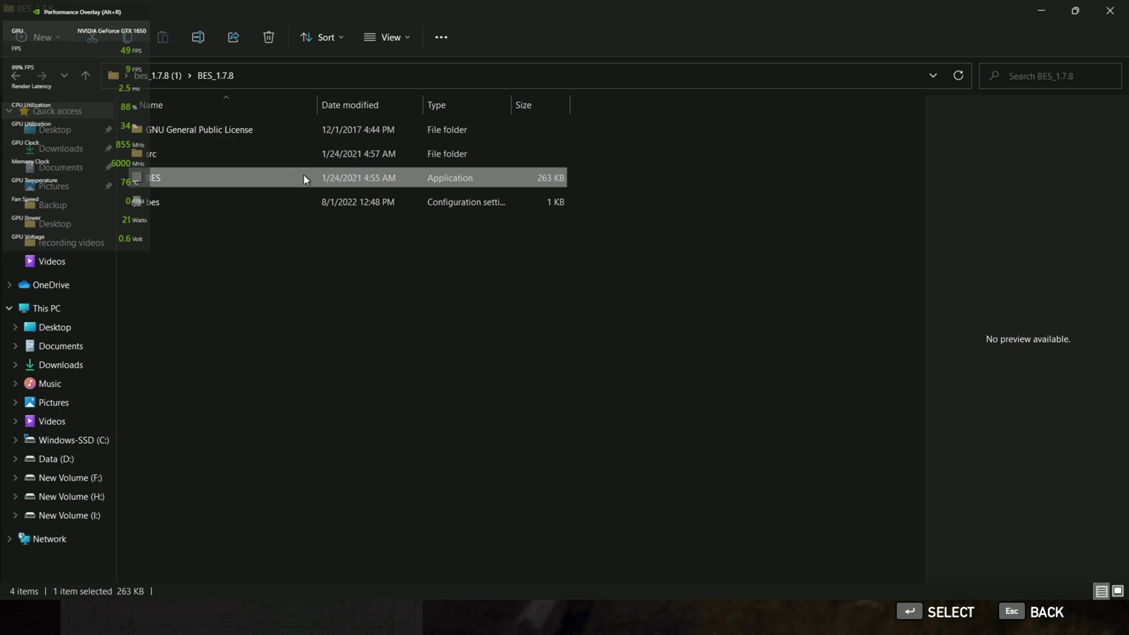
left_click(1069, 11)
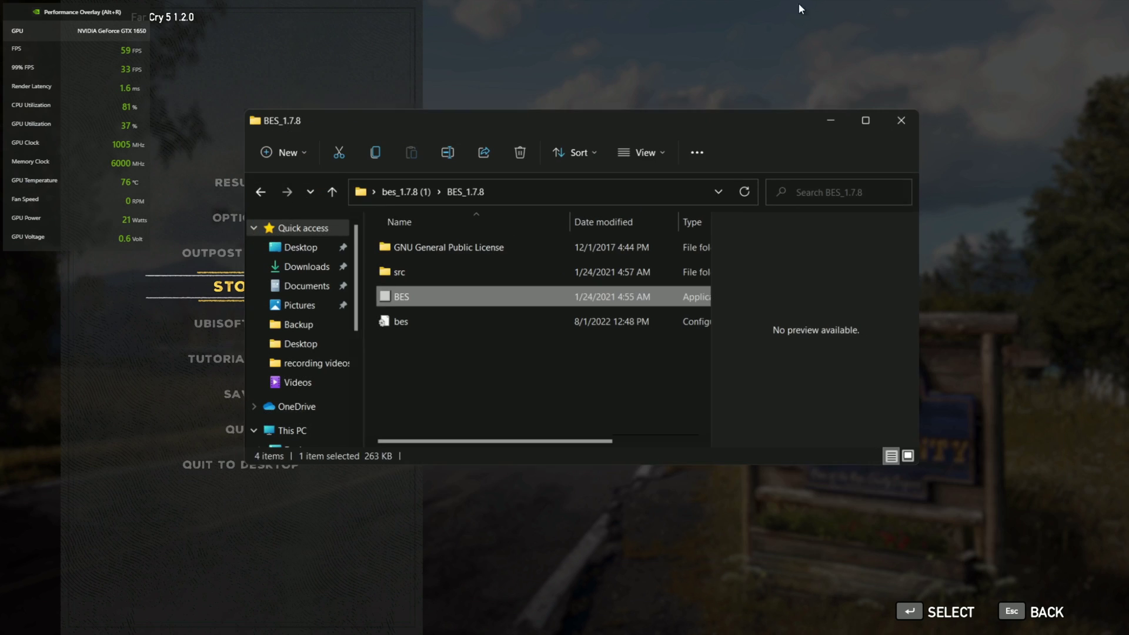
Launch Battle Encoder Shirasé and choose FarCry5.exe as the process to limit
double_click(464, 295)
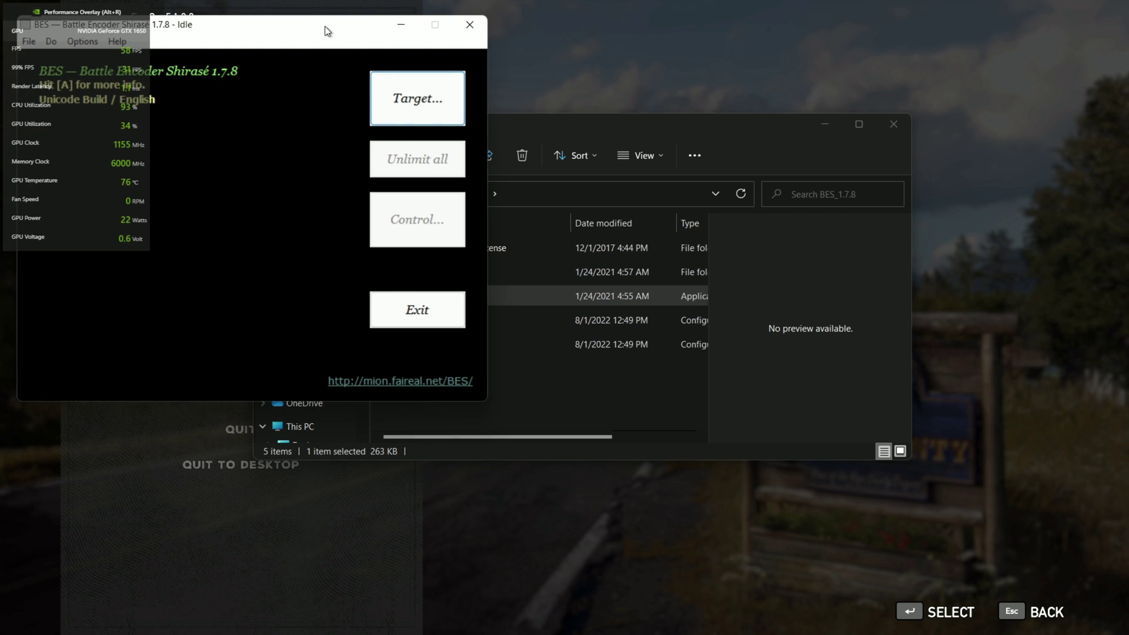
left_click_drag(354, 22, 656, 95)
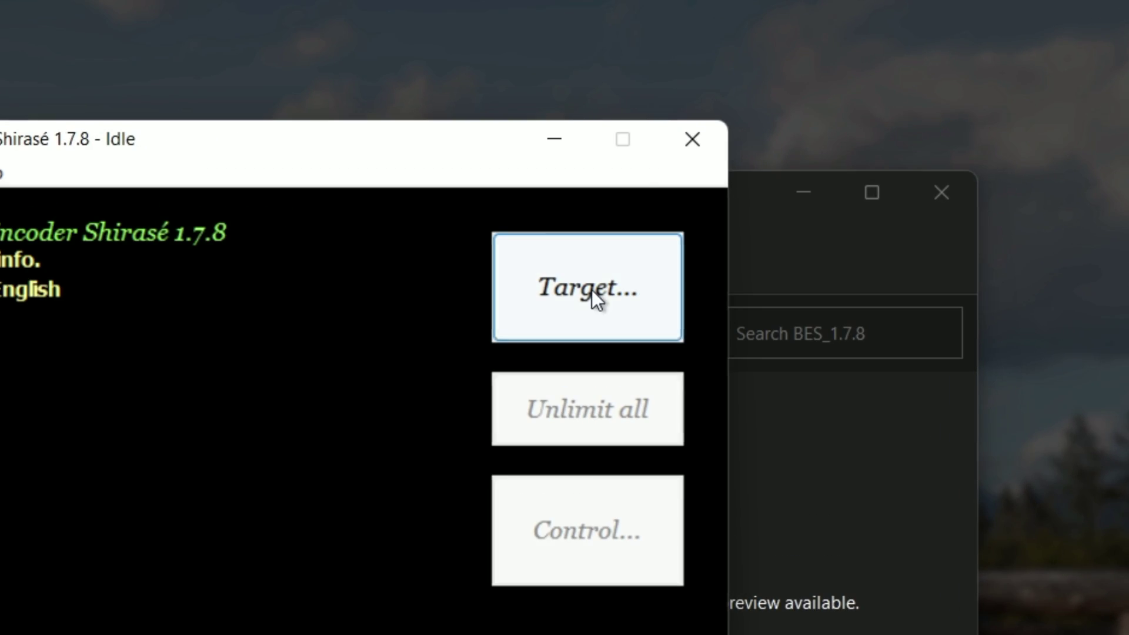
left_click(597, 320)
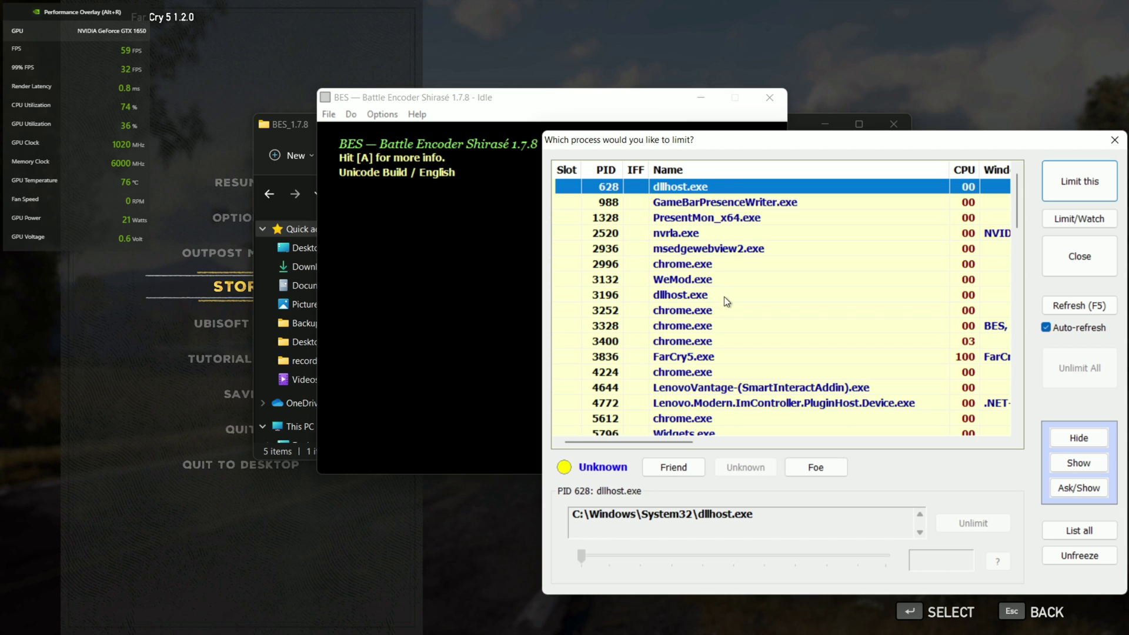
double_click(687, 358)
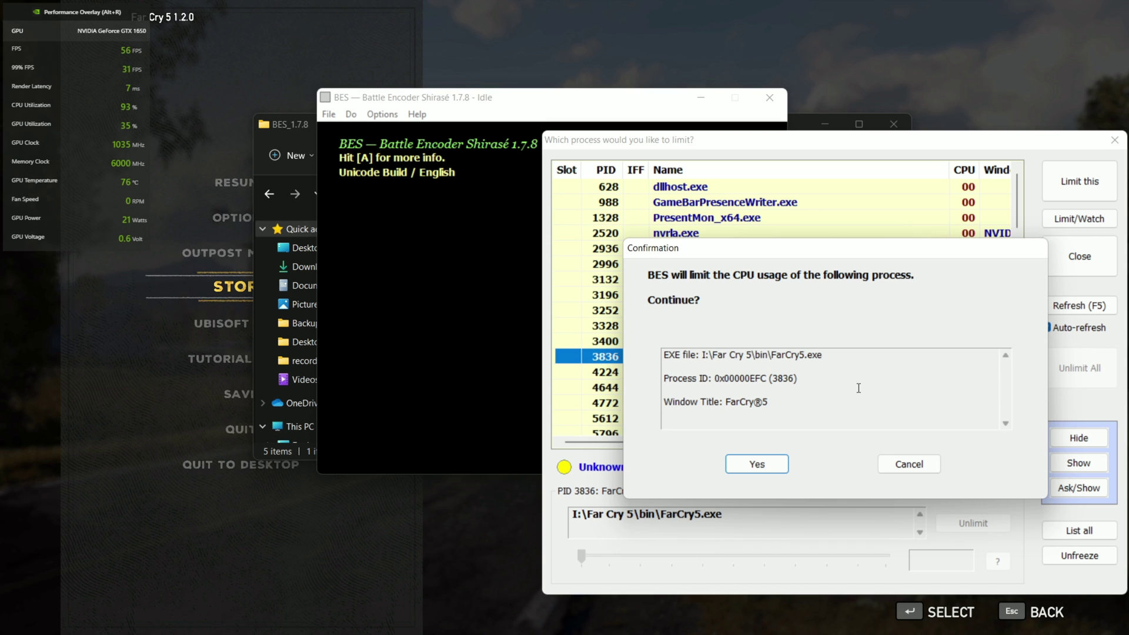
left_click(765, 464)
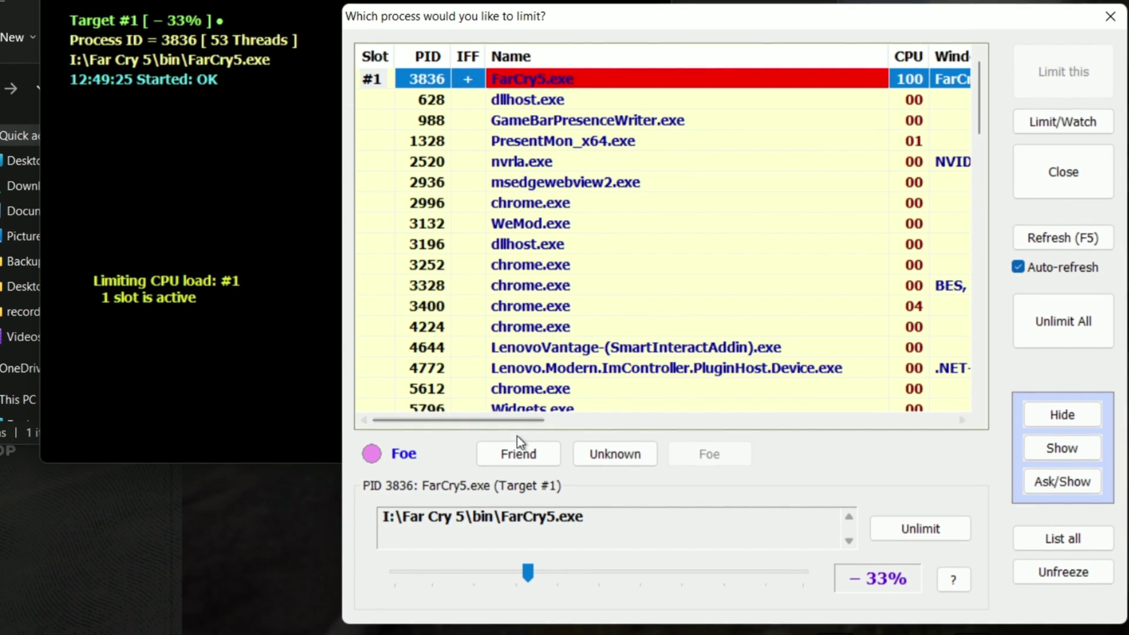
Set the FarCry5.exe limit to -1%, tuck away BES, close the folder, resume the game
left_click_drag(529, 573, 431, 577)
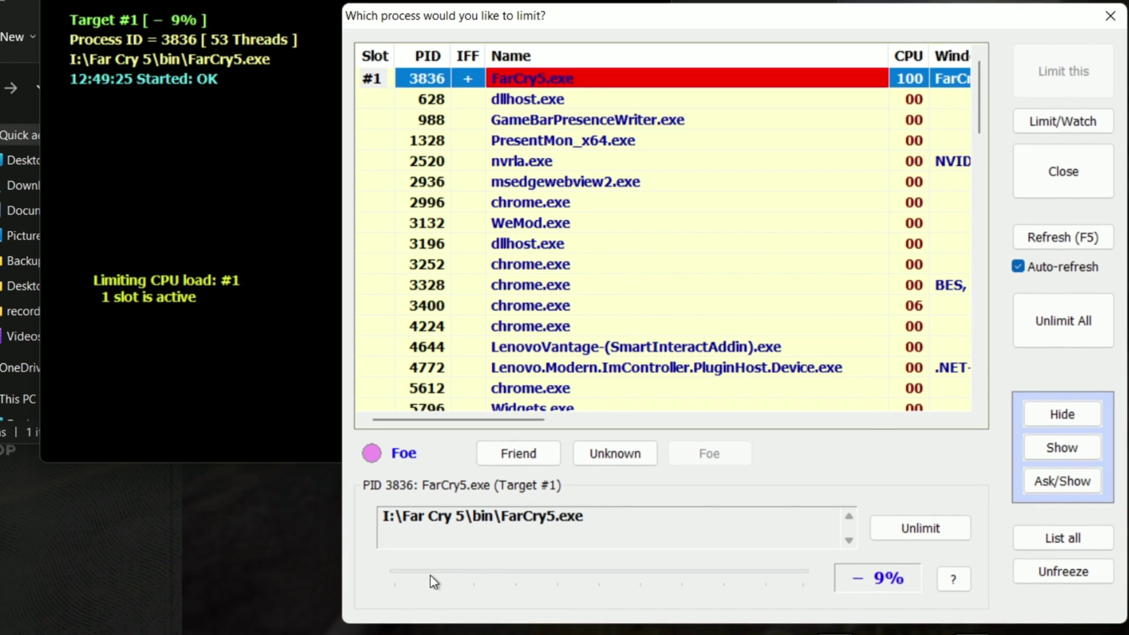
left_click_drag(329, 577, 353, 574)
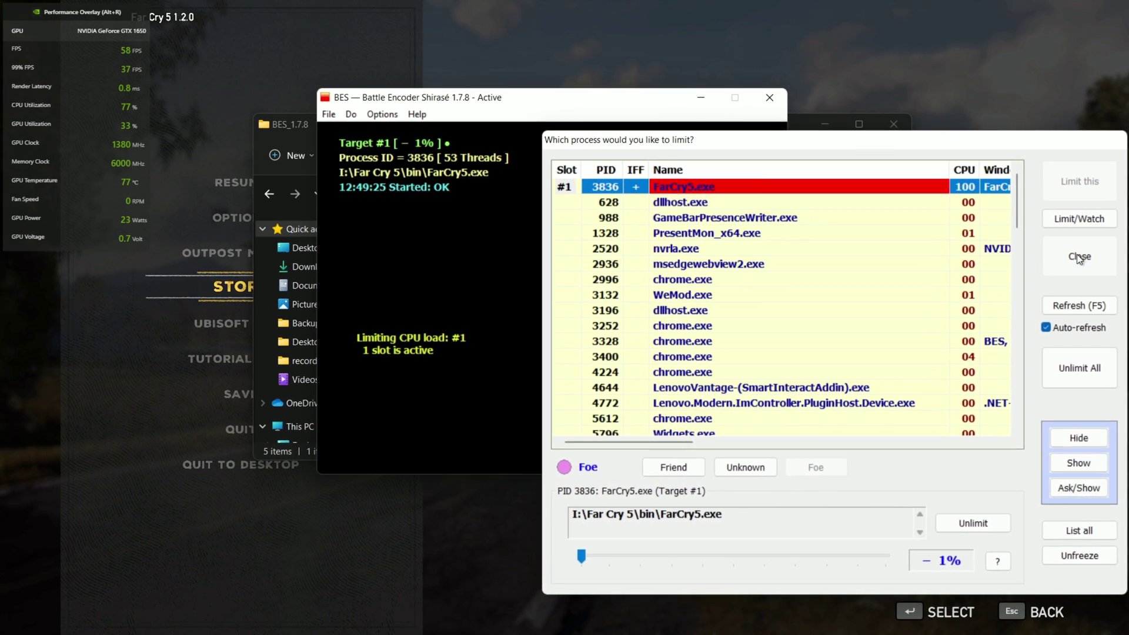
left_click(1064, 171)
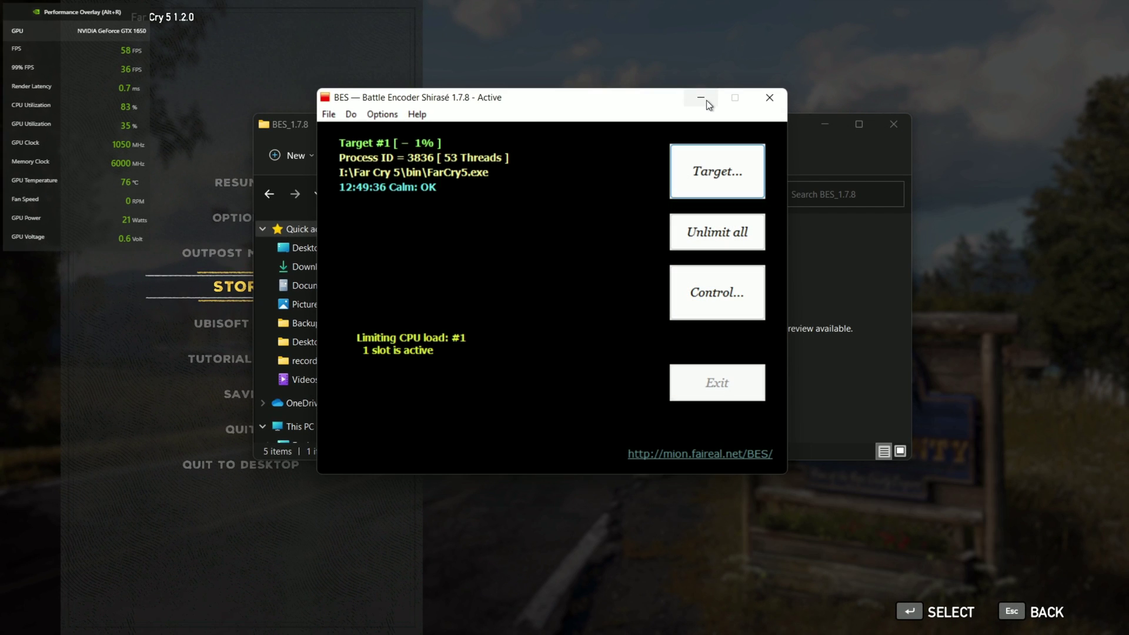
left_click(707, 100)
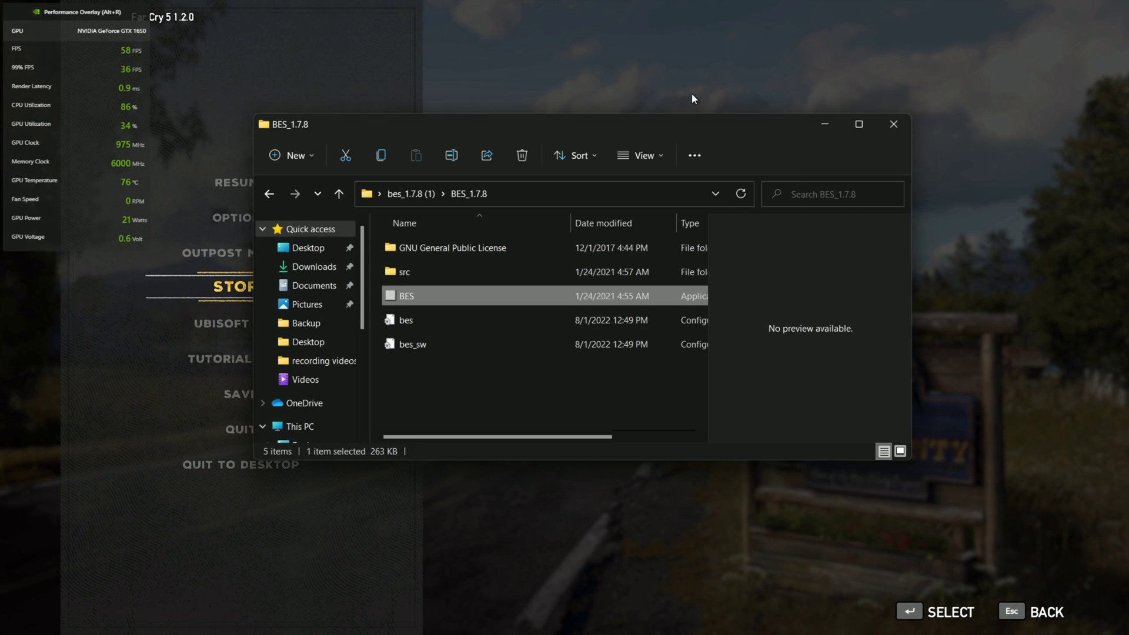
left_click(891, 122)
key("Escape")
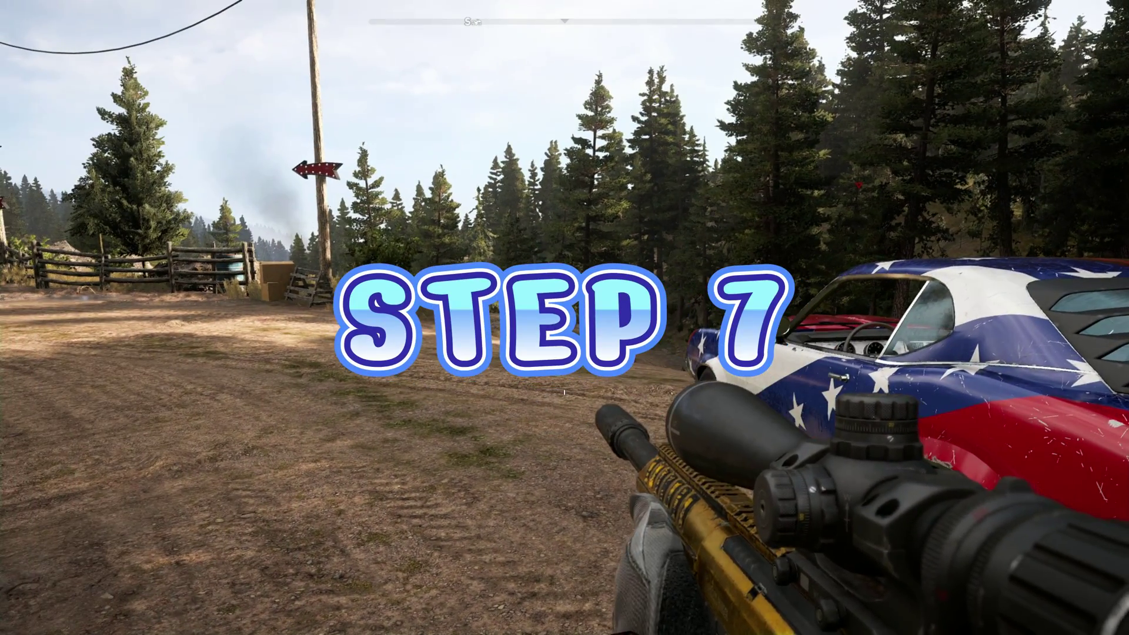
Set FarCry5.exe to High priority in Task Manager's Details list
key("ctrl+shift+Escape")
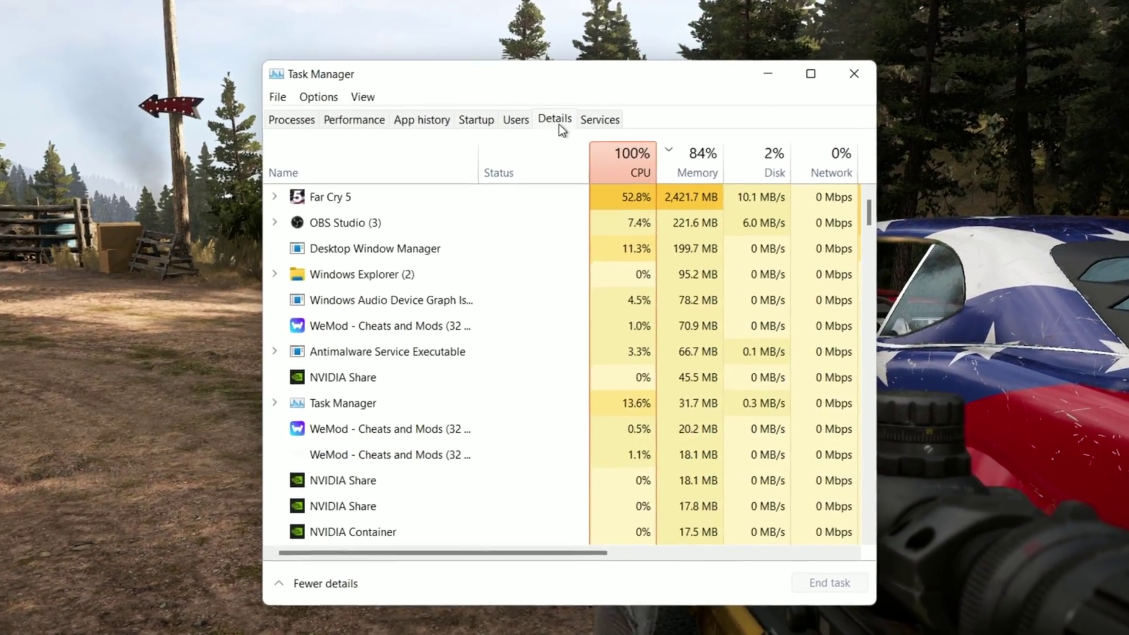
left_click(566, 154)
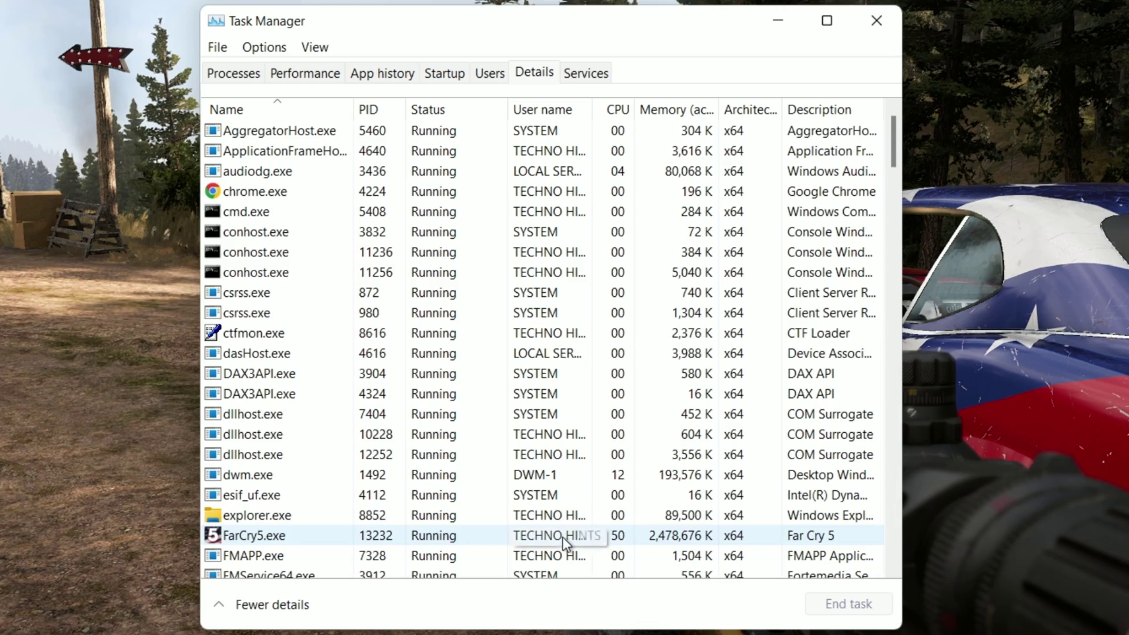
scroll(527, 503, "down", 2)
right_click(405, 414)
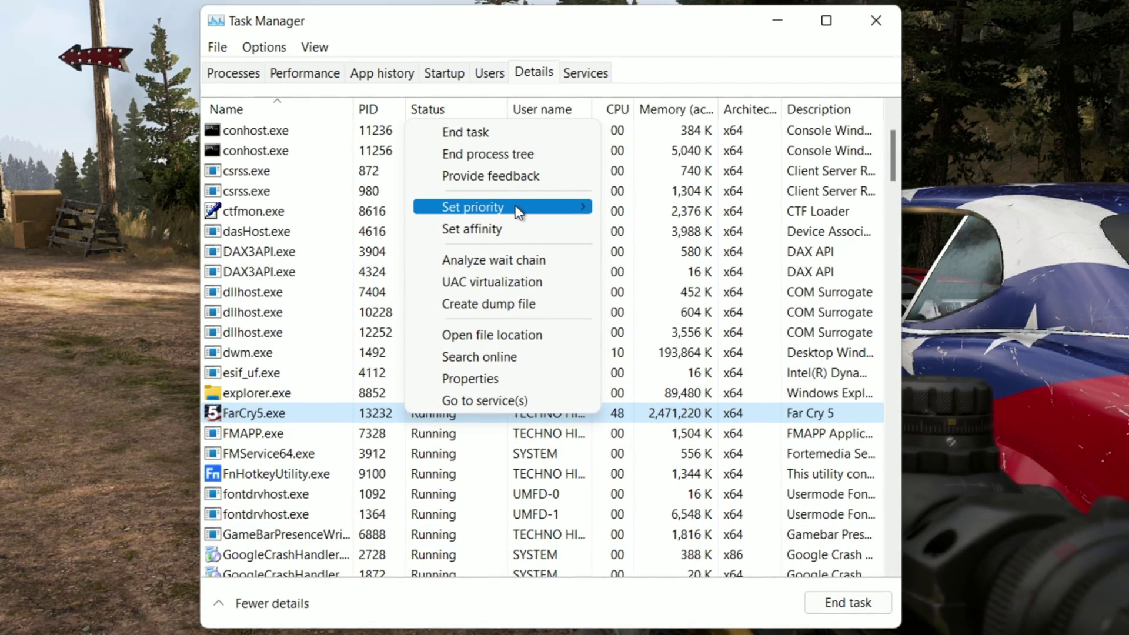
left_click(645, 232)
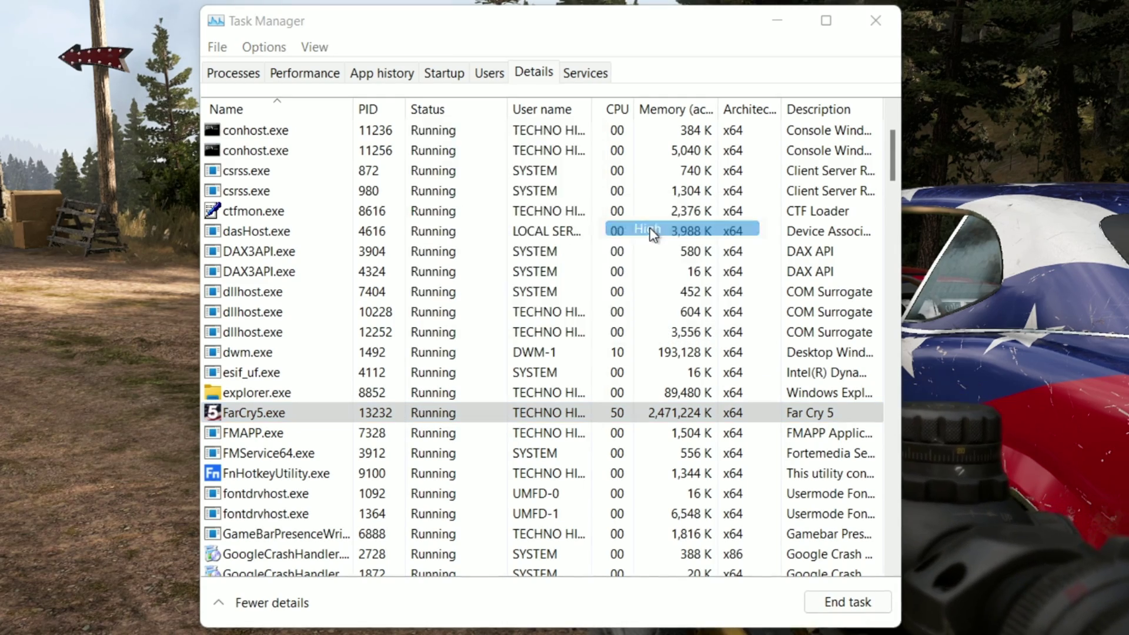
left_click(501, 274)
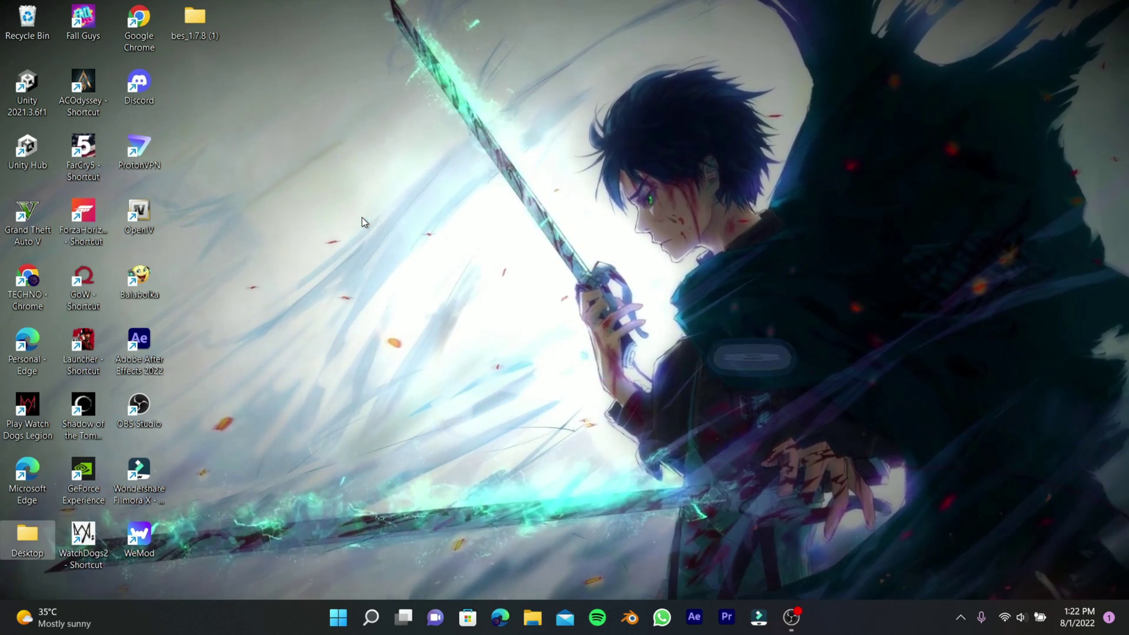
In Task Manager's Startup tab, disable BitTorrent Web, CCXProcess, Cortana and Microsoft OneDrive, leaving Lively Wallpaper enabled
key("ctrl+shift+Escape")
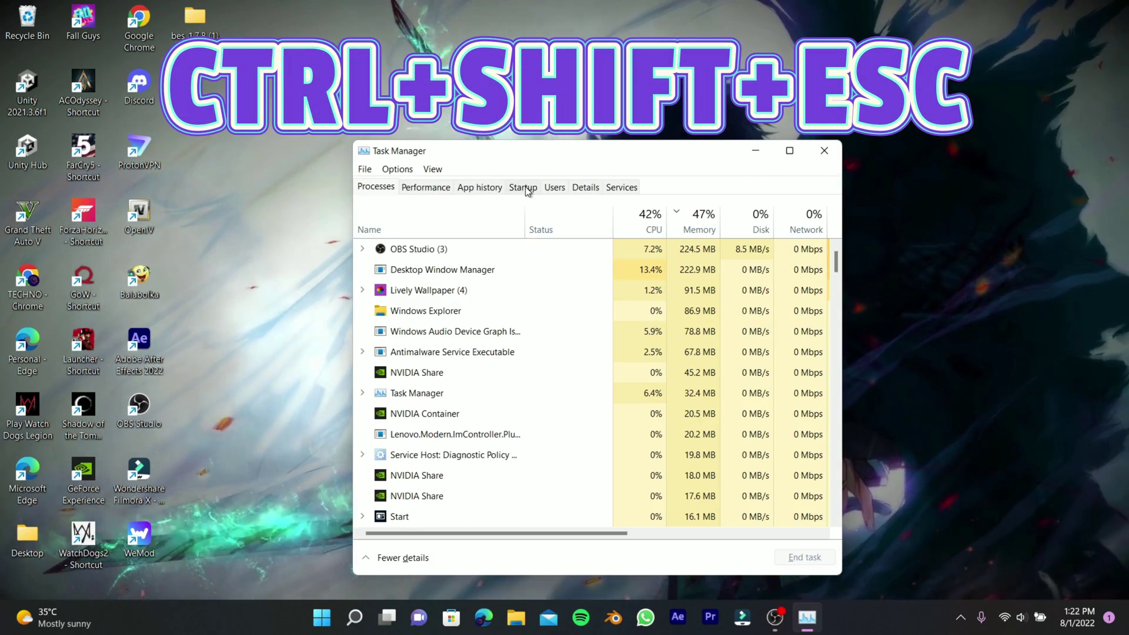
left_click(528, 188)
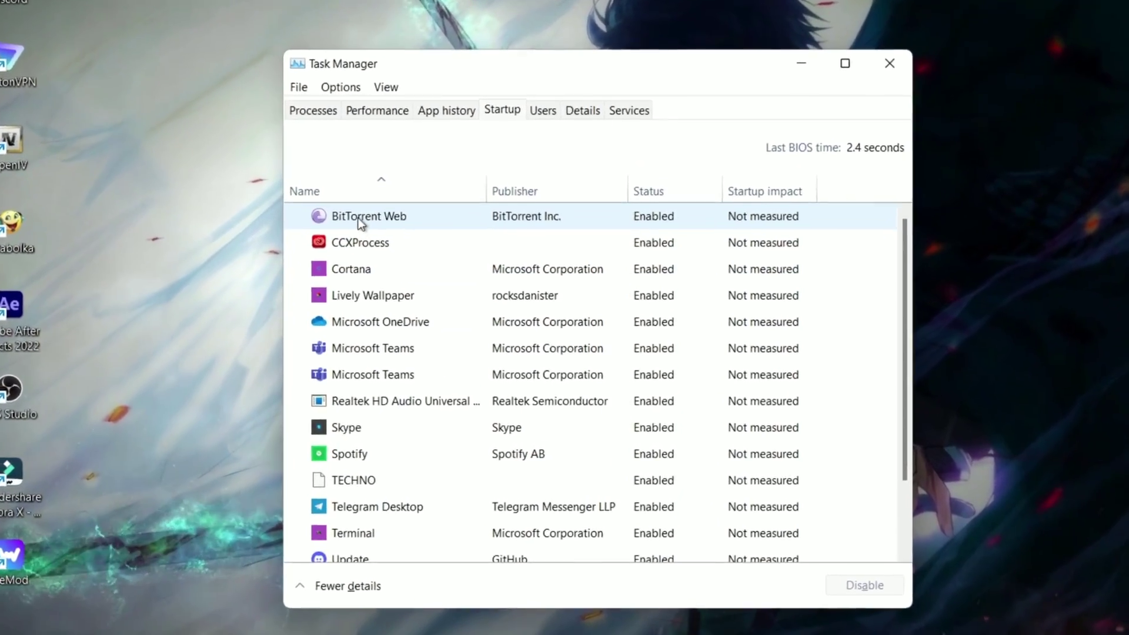
right_click(363, 245)
left_click(412, 257)
right_click(418, 268)
left_click(430, 282)
right_click(411, 292)
left_click(412, 265)
right_click(362, 275)
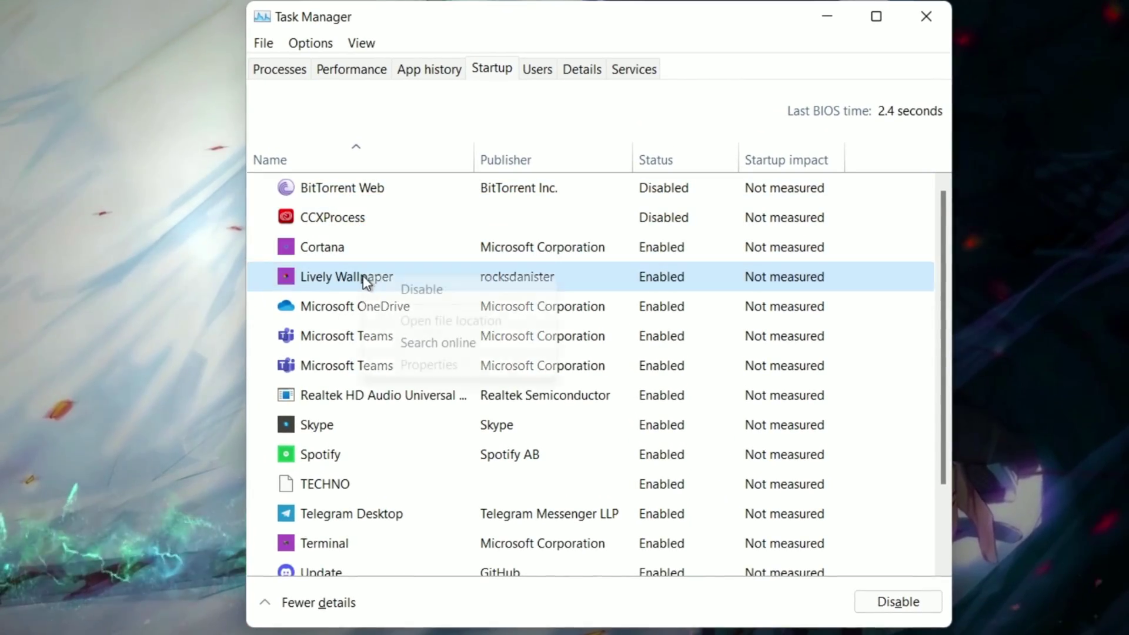
right_click(340, 305)
left_click(377, 319)
Disable both Microsoft Teams entries, the Realtek audio entry, Skype and Spotify at startup
right_click(325, 344)
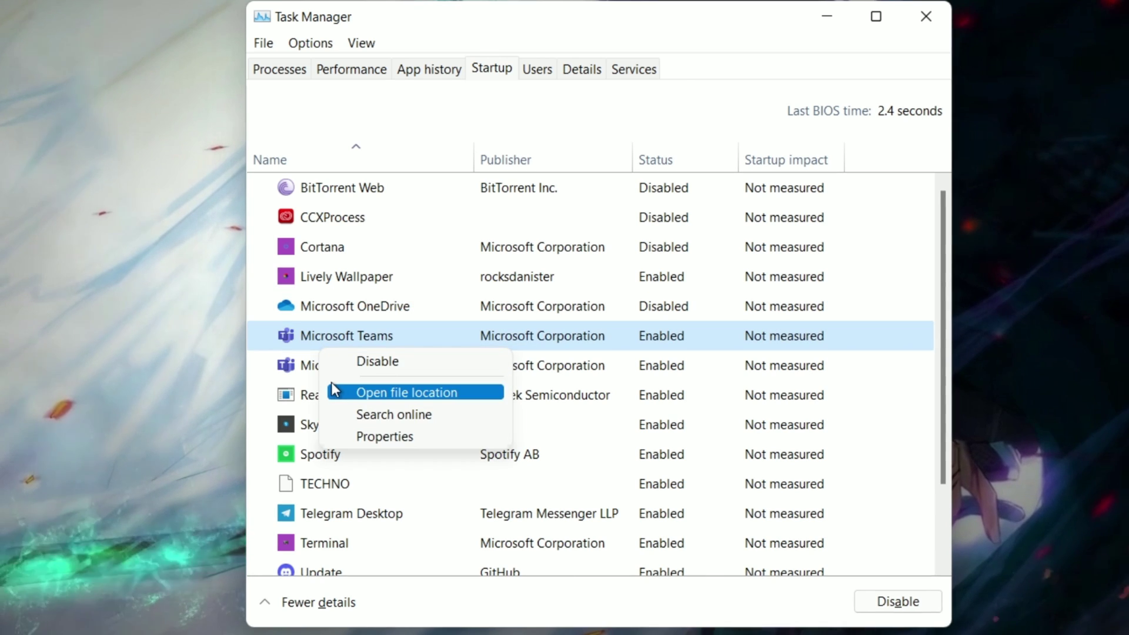
left_click(362, 362)
right_click(336, 372)
left_click(364, 381)
right_click(320, 388)
left_click(345, 406)
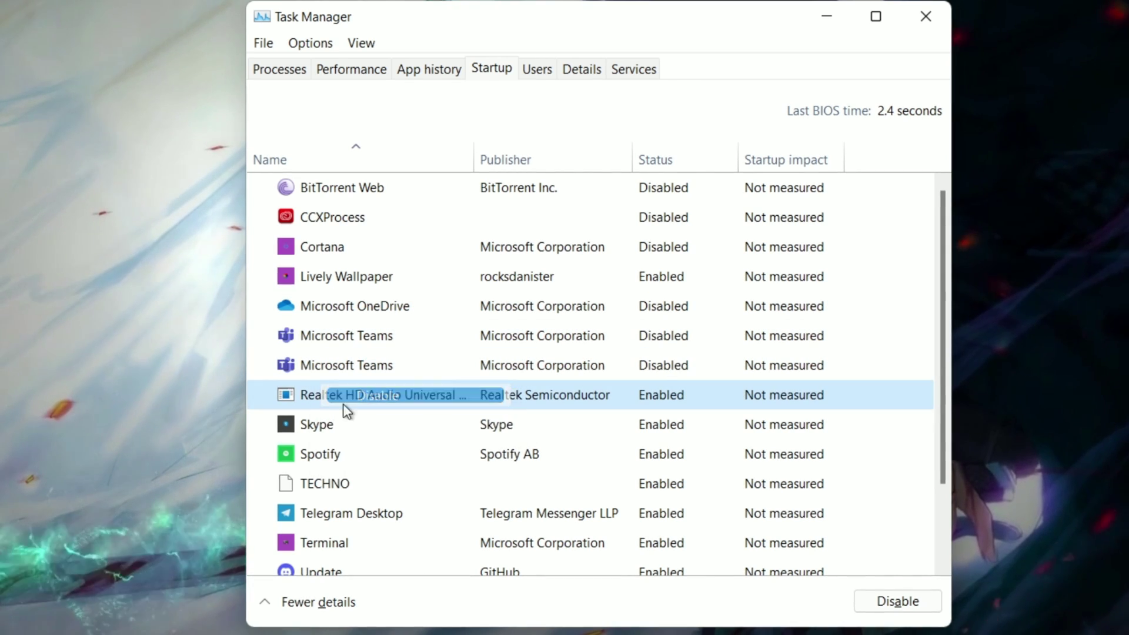
right_click(359, 414)
left_click(370, 423)
right_click(316, 454)
left_click(414, 473)
Disable TECHNO, Telegram Desktop, Terminal, Update, Wondershare Filmora X Setup and Wondershare Studio at startup
right_click(323, 486)
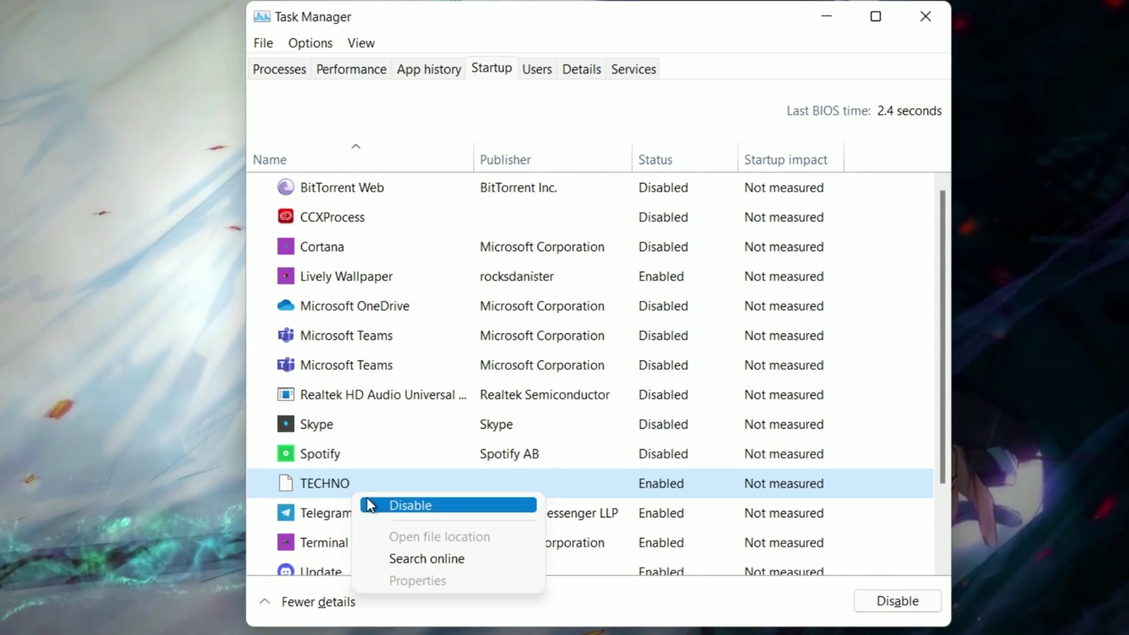
left_click(372, 504)
right_click(371, 517)
left_click(400, 535)
right_click(353, 544)
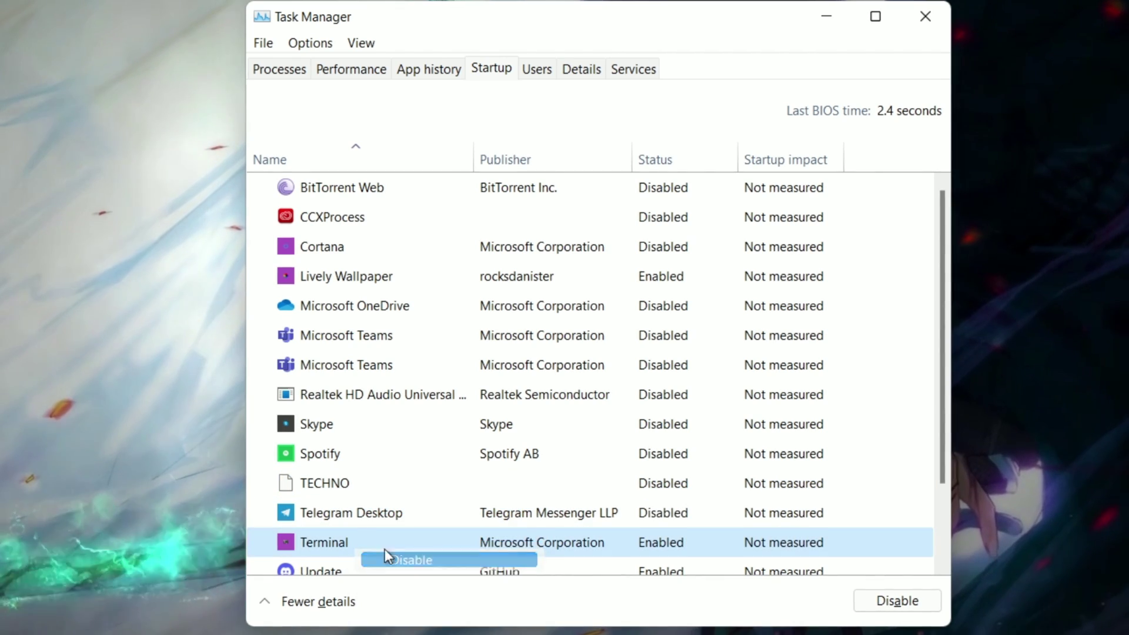
left_click(385, 553)
scroll(353, 506, "down", 1)
right_click(327, 480)
left_click(372, 494)
right_click(341, 529)
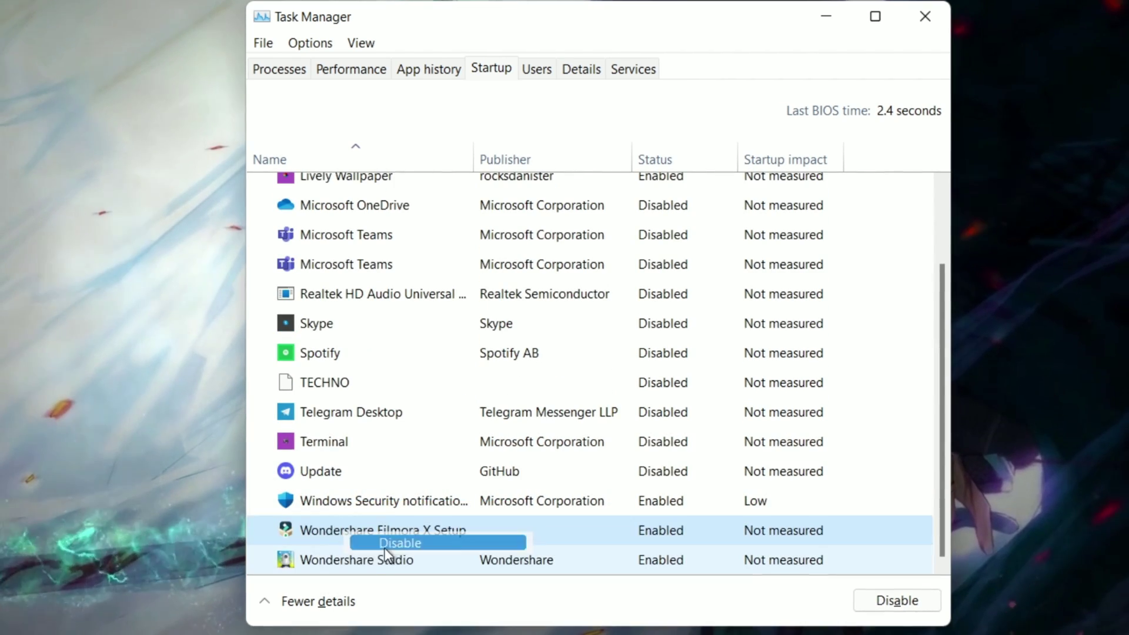
left_click(371, 540)
right_click(391, 560)
left_click(406, 568)
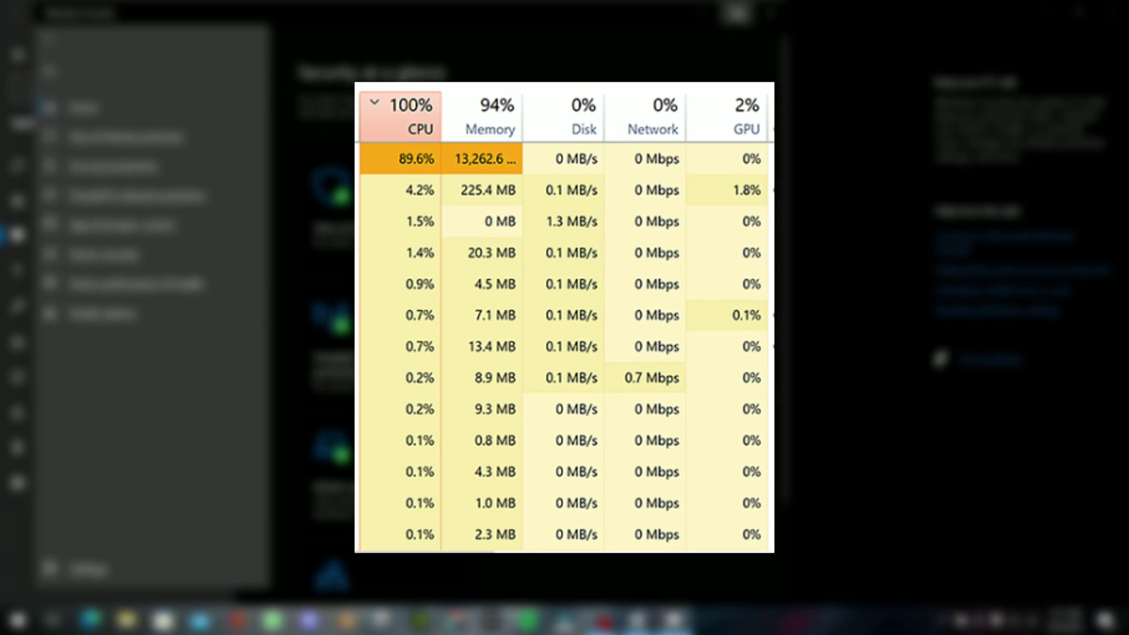
Switch Real-time protection Off under Virus & threat protection's Manage settings
left_click(364, 209)
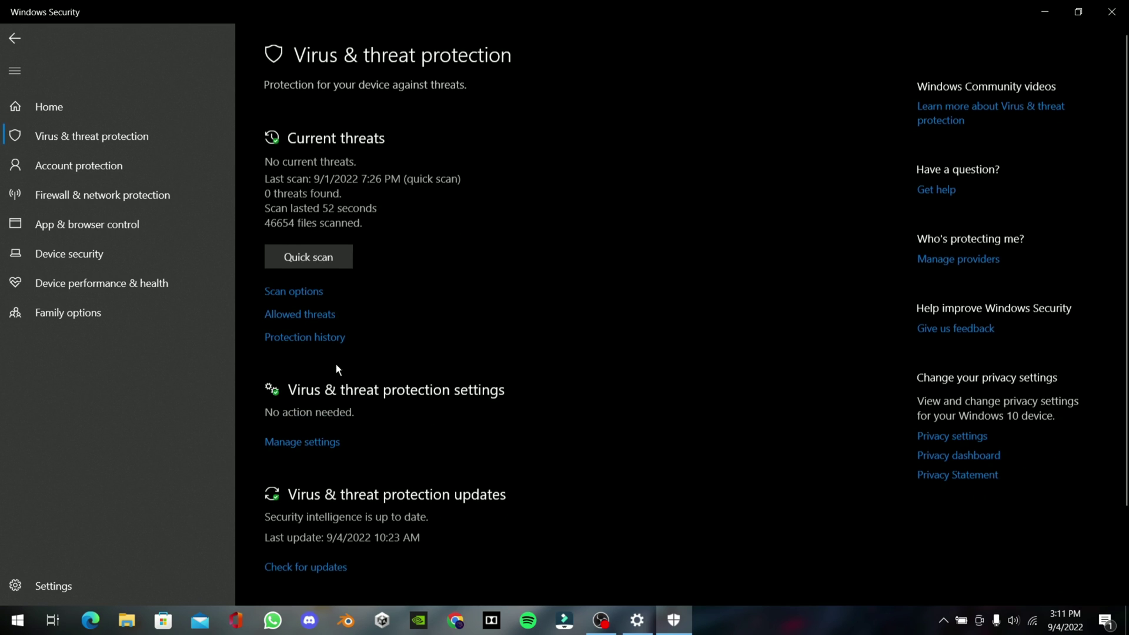
left_click(288, 441)
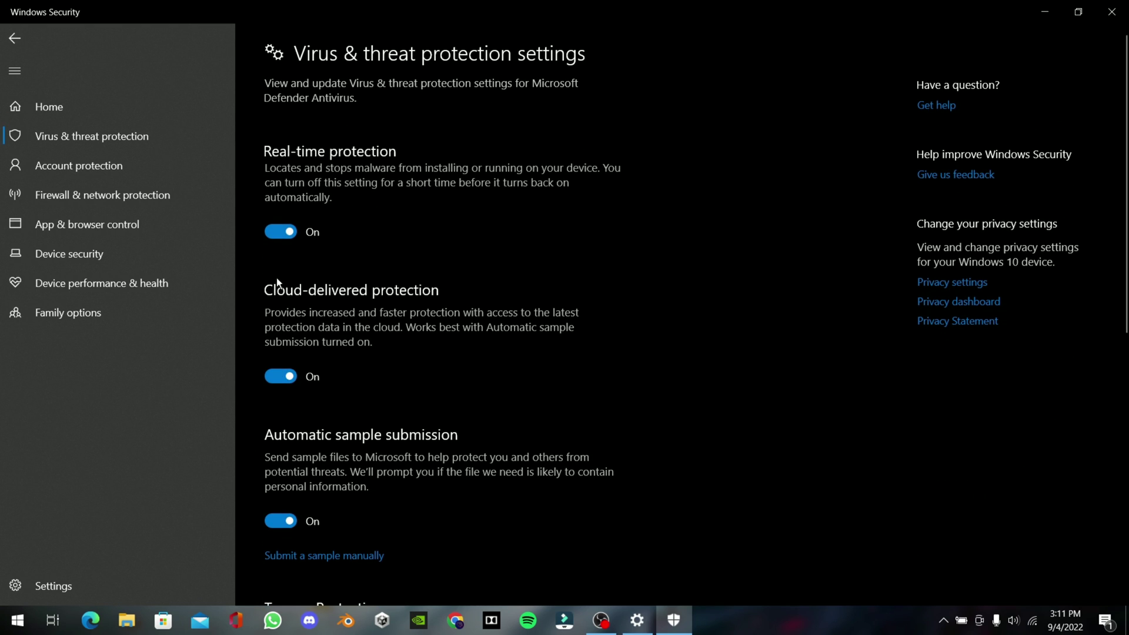
scroll(273, 377, "down", 8)
scroll(273, 376, "up", 8)
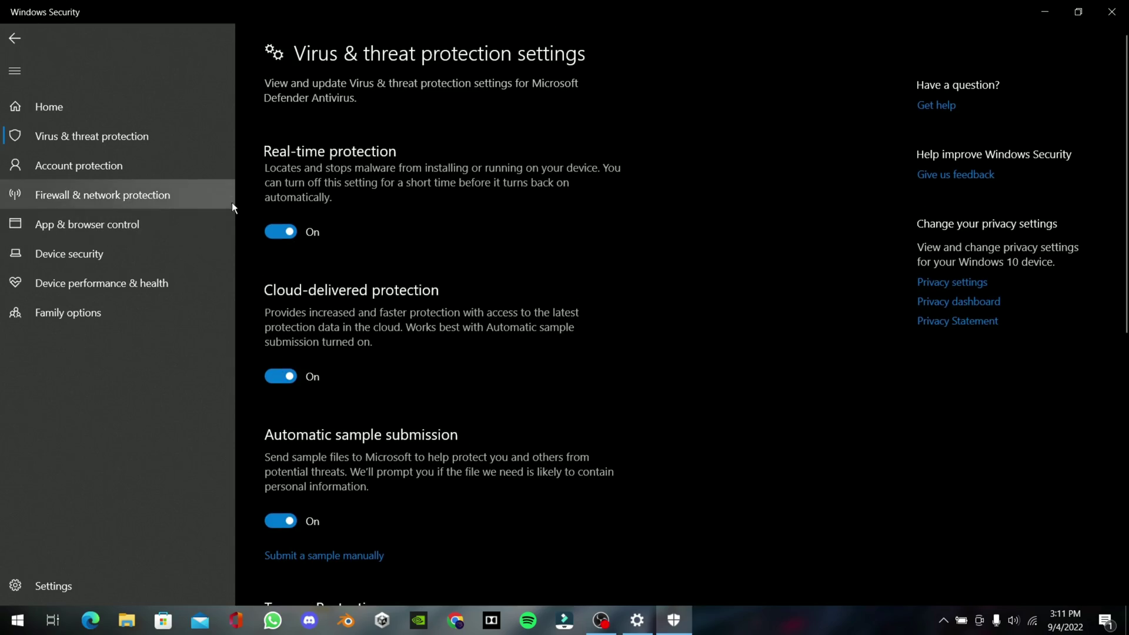
left_click(289, 232)
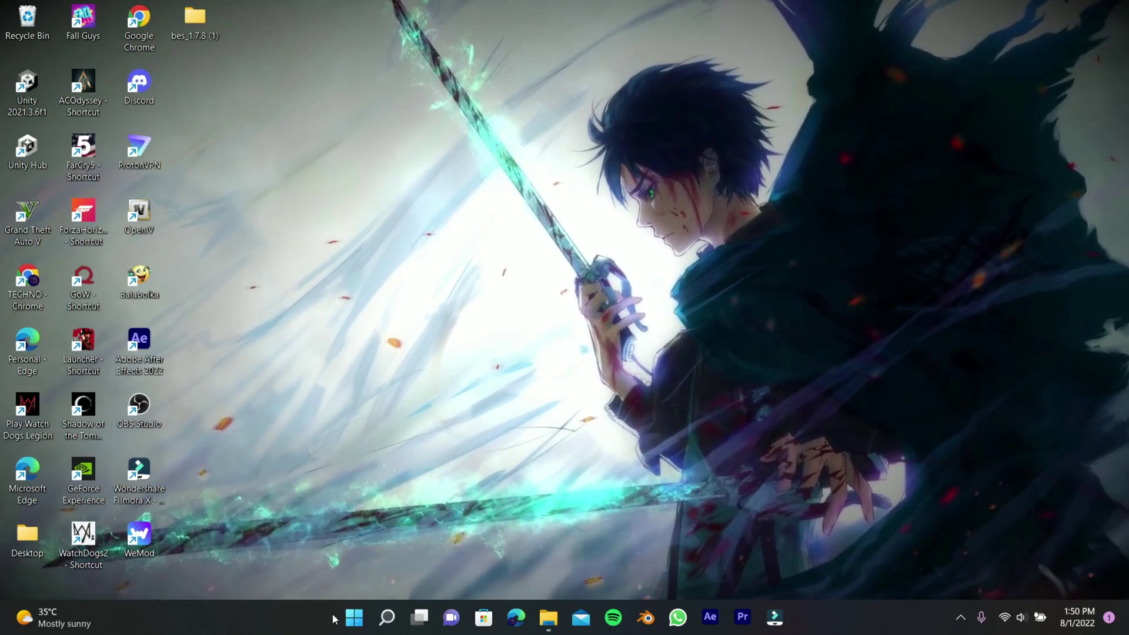
Search 'reset this pc' and start Reset PC with Keep my files and Local reinstall
left_click(354, 617)
type("reset this pc")
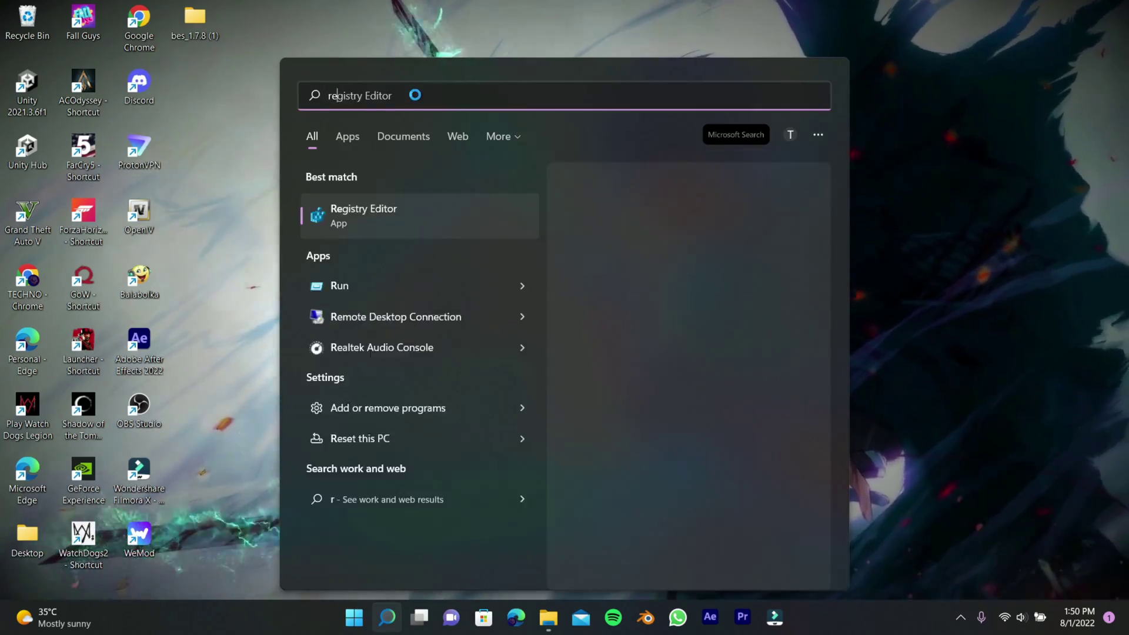
key("Return")
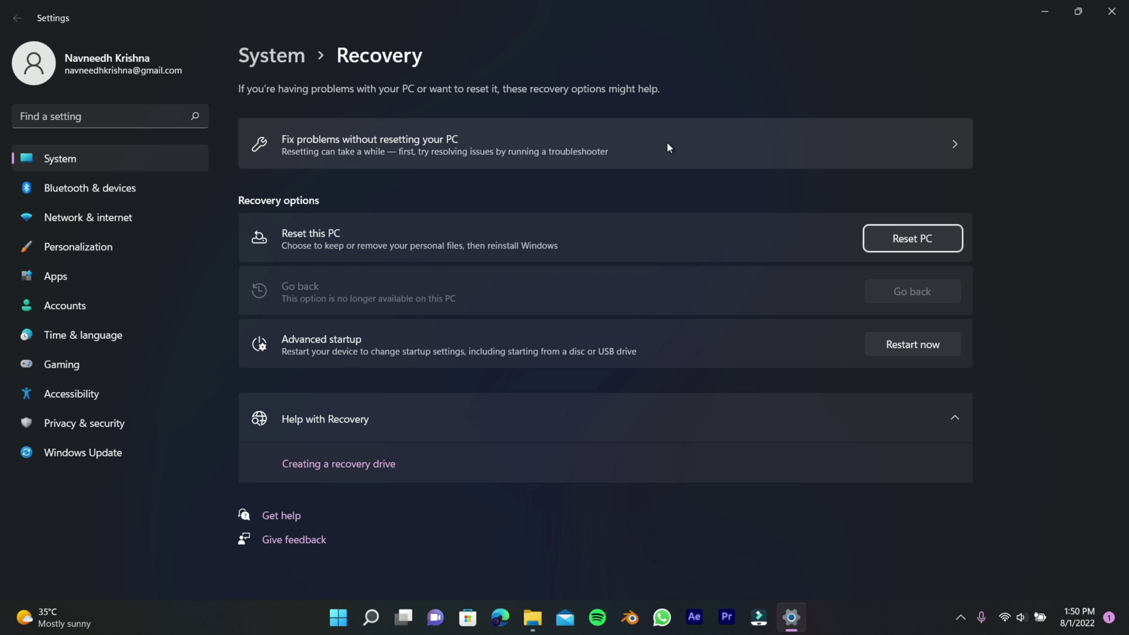
left_click(909, 237)
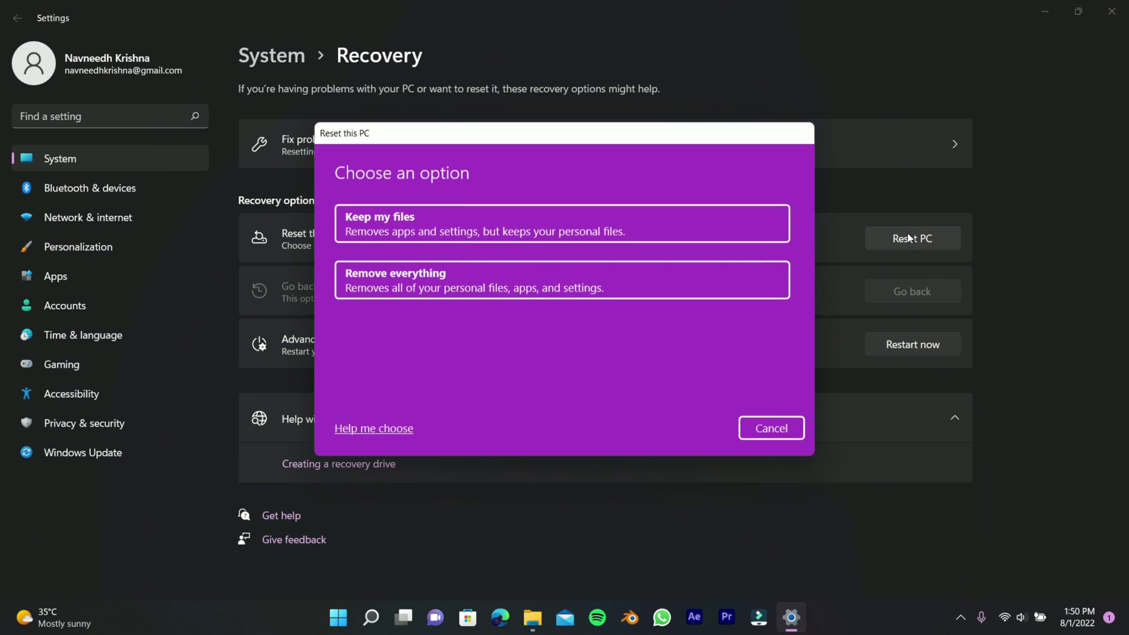
left_click(466, 218)
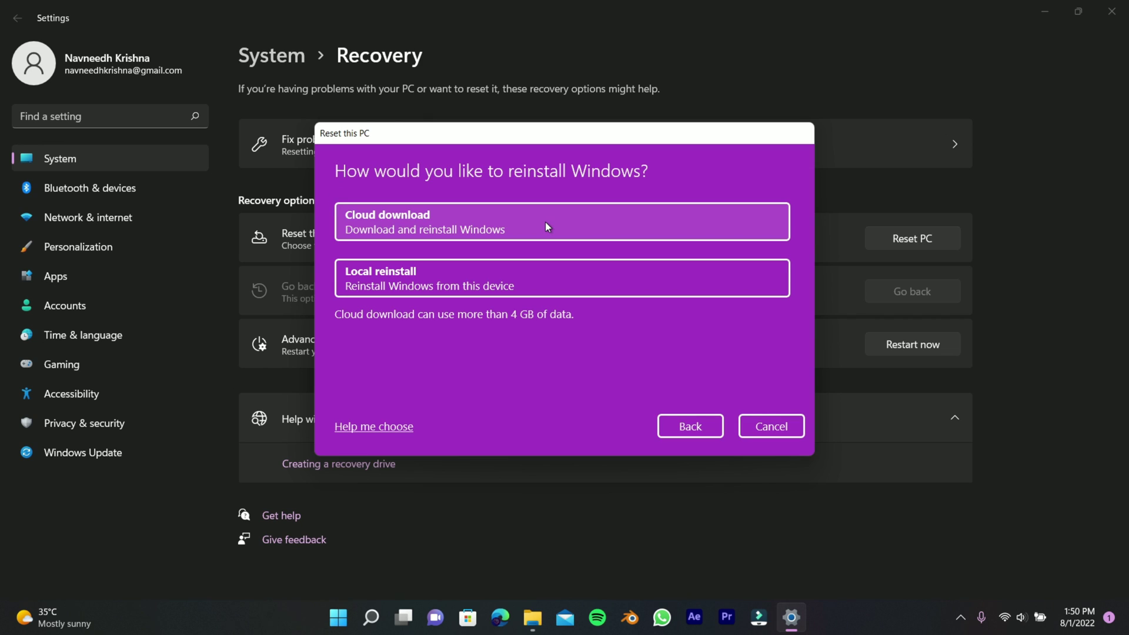
left_click(559, 273)
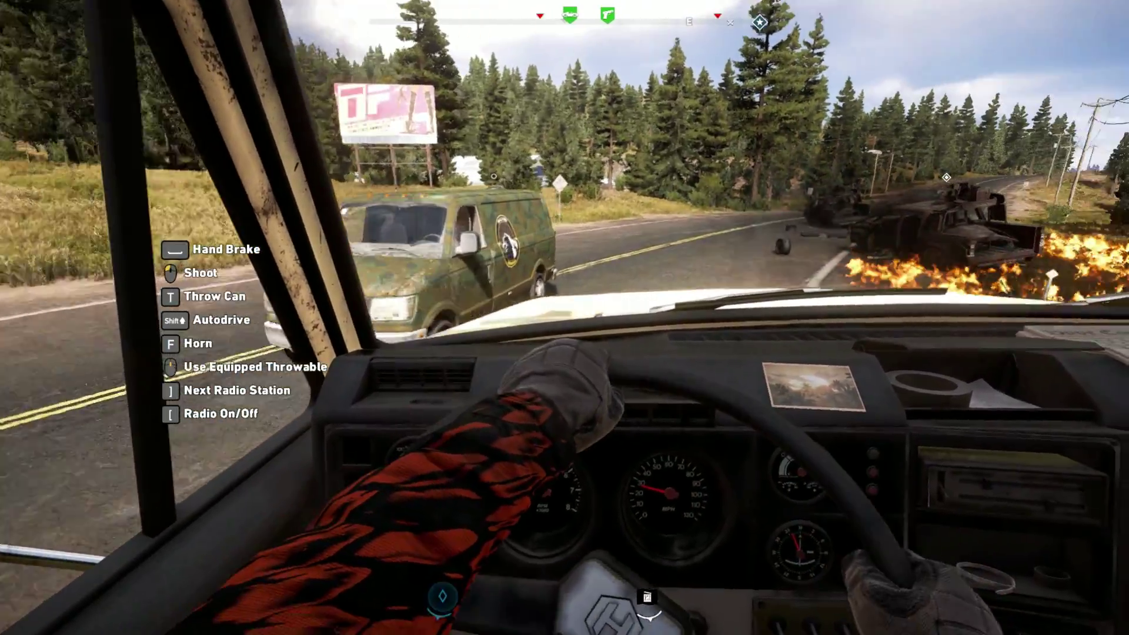
Drive the truck past the wrecks along the road behind the lead pickup
key("w")
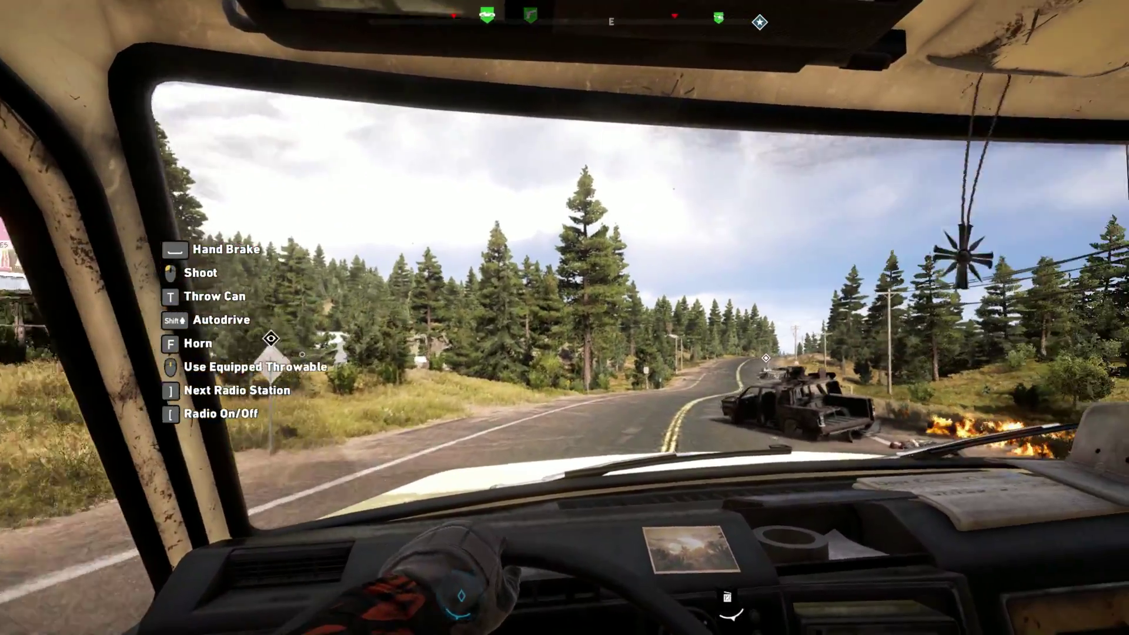
key("w")
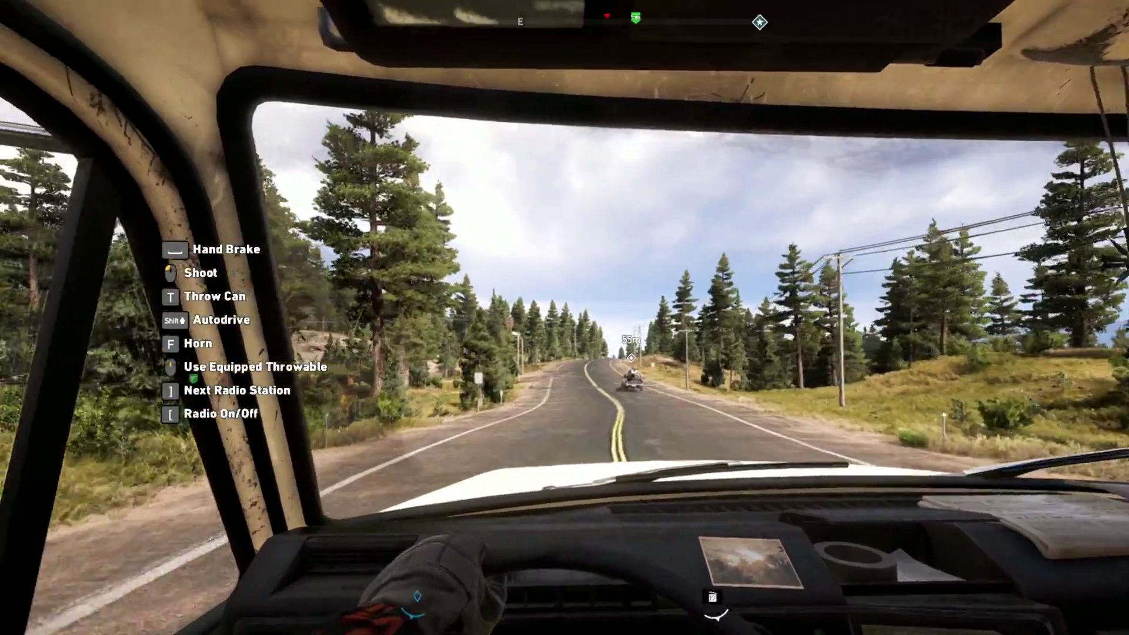
key("w")
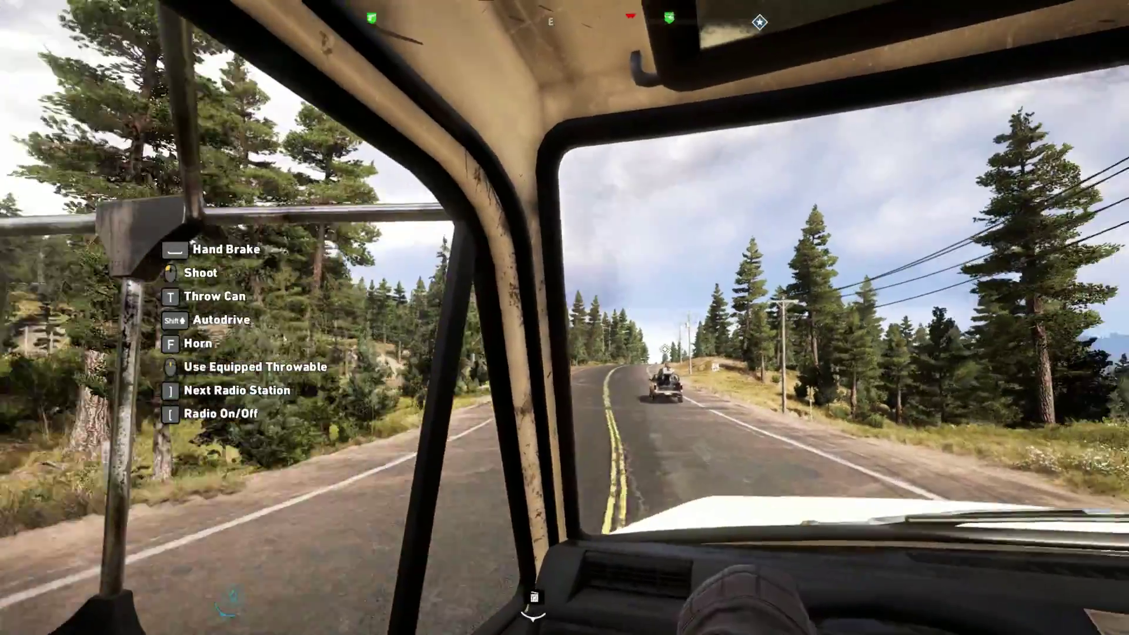
key("w")
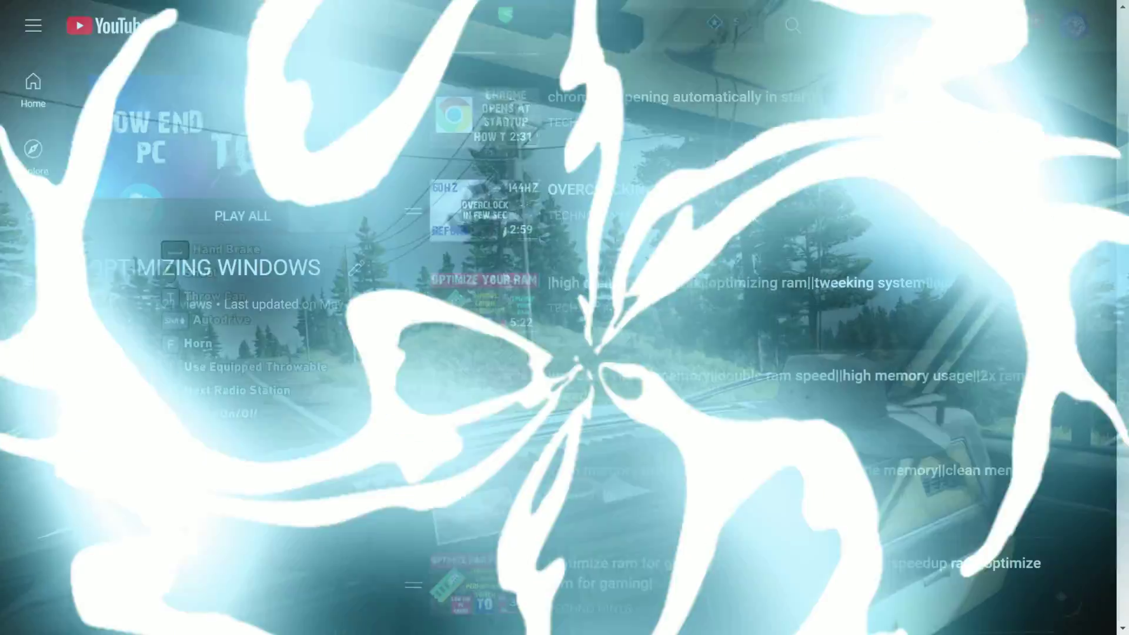
Scroll the 25-video OPTIMIZING WINDOWS playlist down to the battery-life tips video
scroll(1062, 383, "down", 2)
scroll(1061, 385, "down", 6)
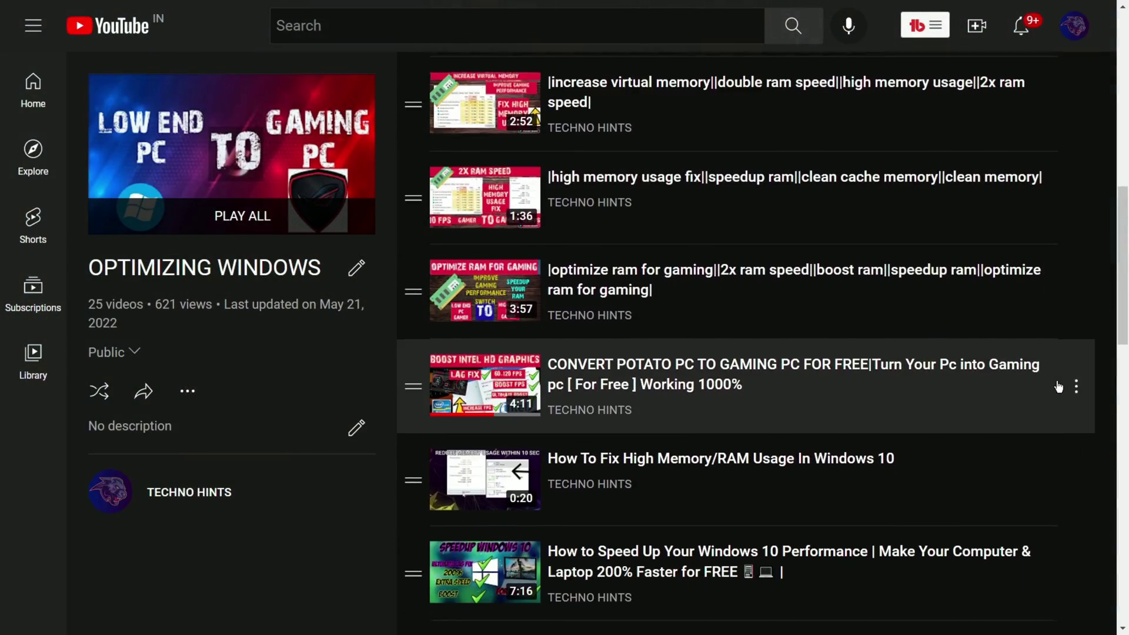
scroll(1058, 386, "down", 12)
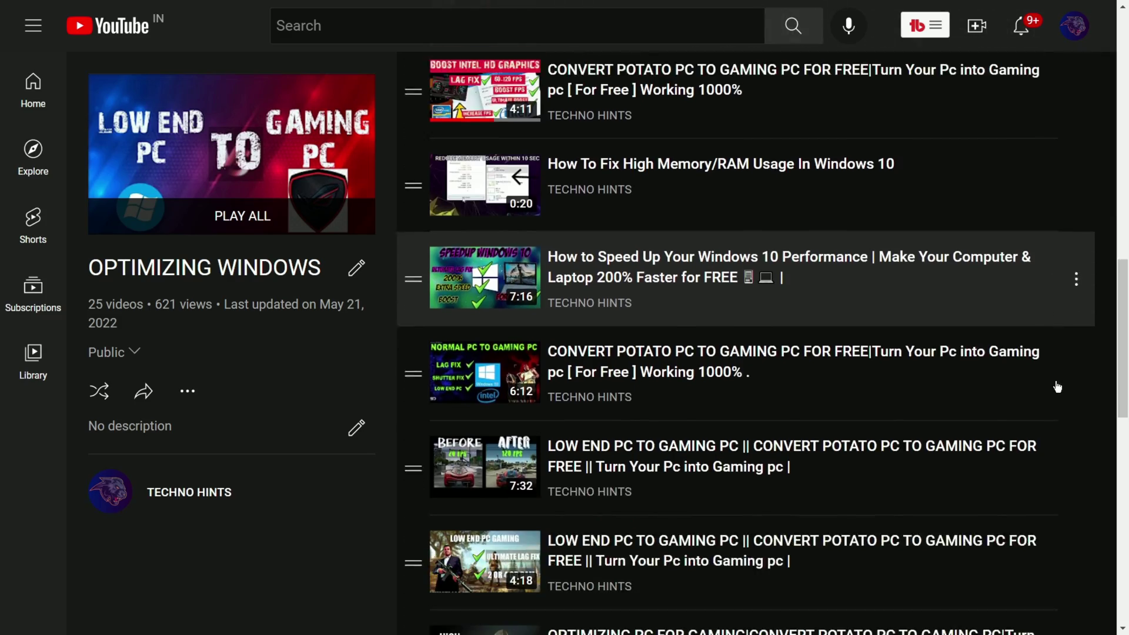
scroll(1057, 387, "down", 4)
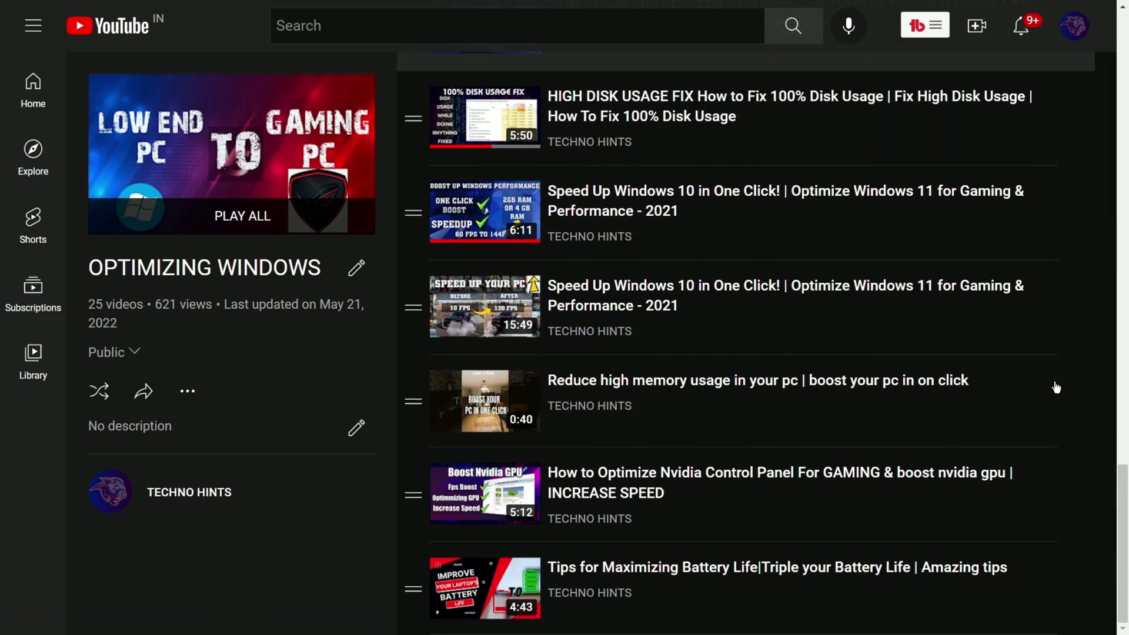